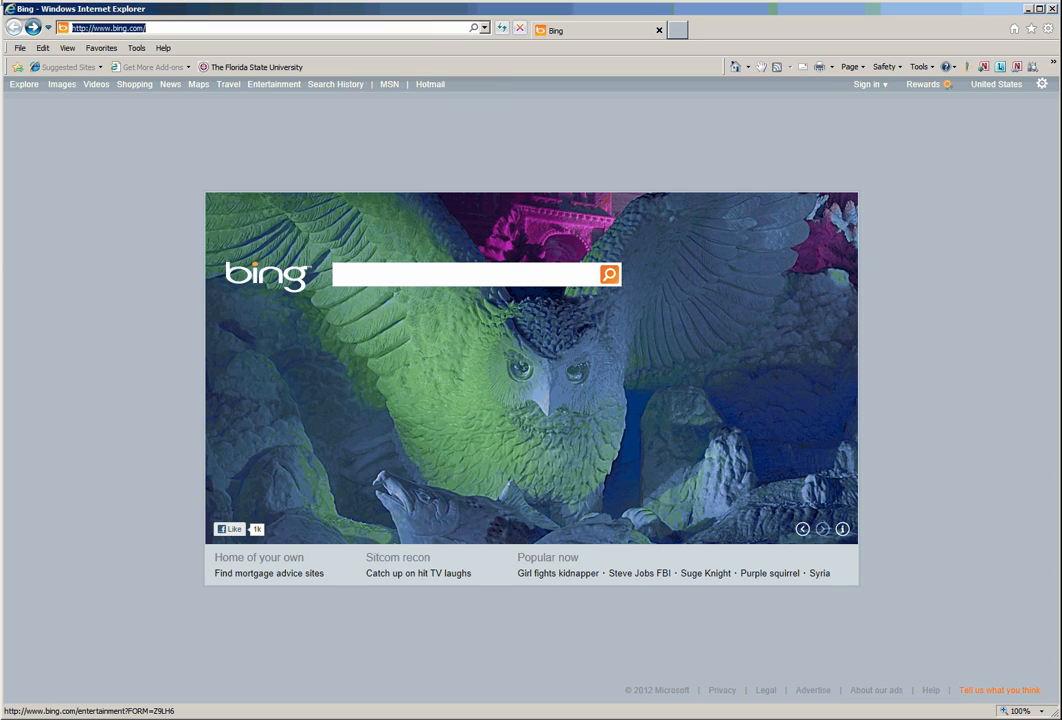
Step: Go to collegefrog.sharepoint.com and open the site's Member Login page
text(collegefrog.sharepoint)
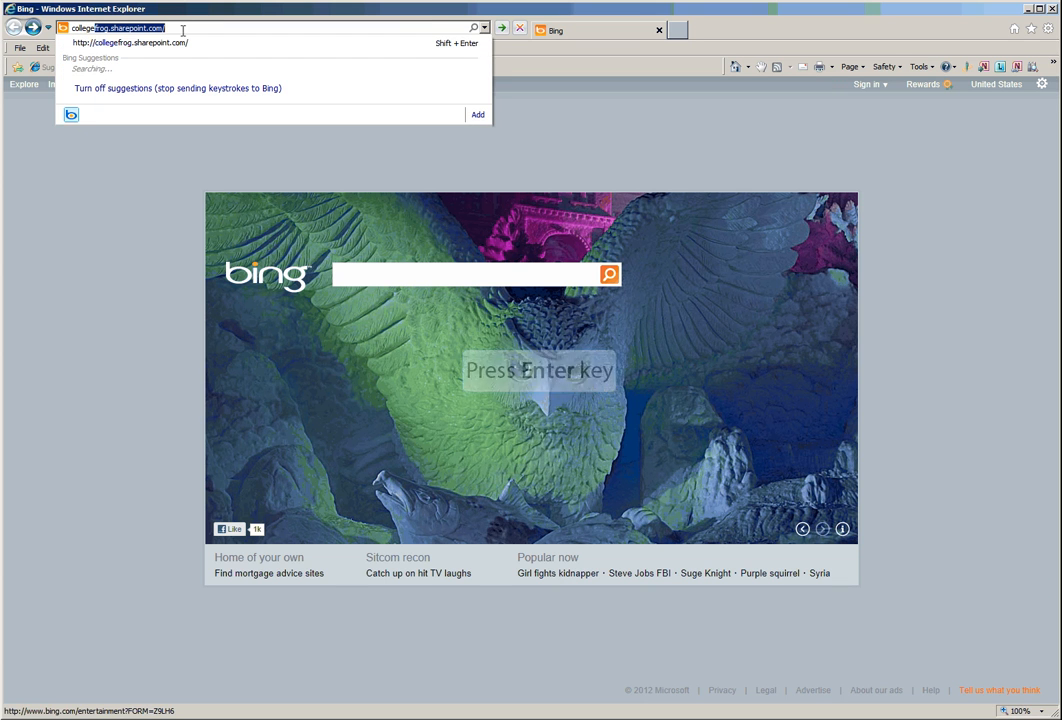
key(Return)
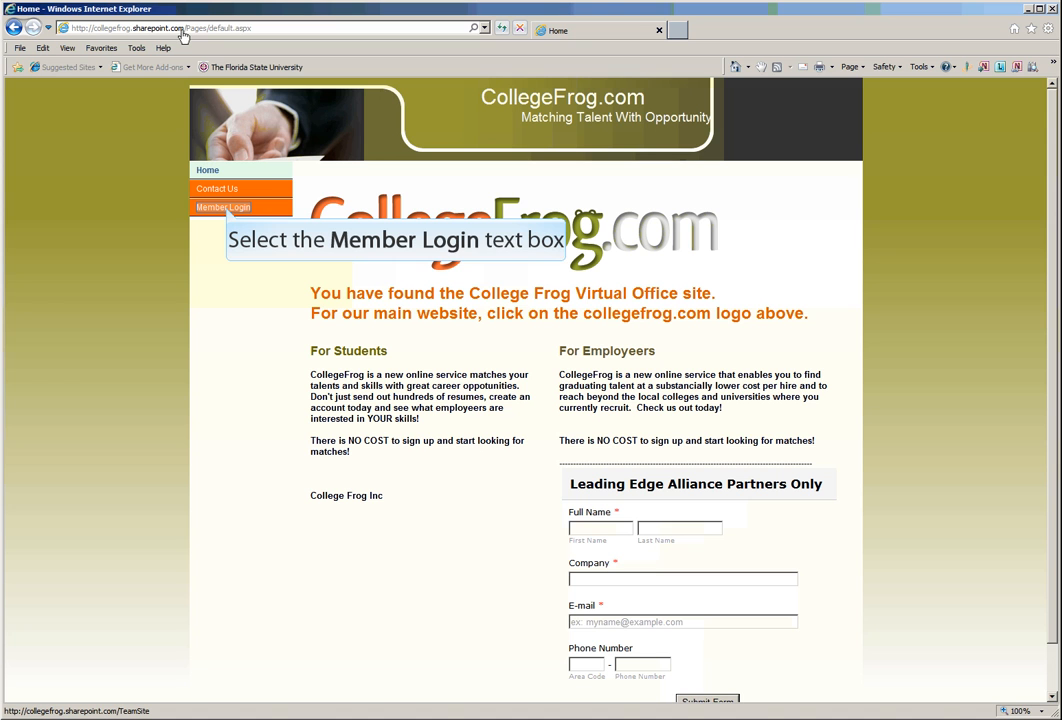
click(228, 211)
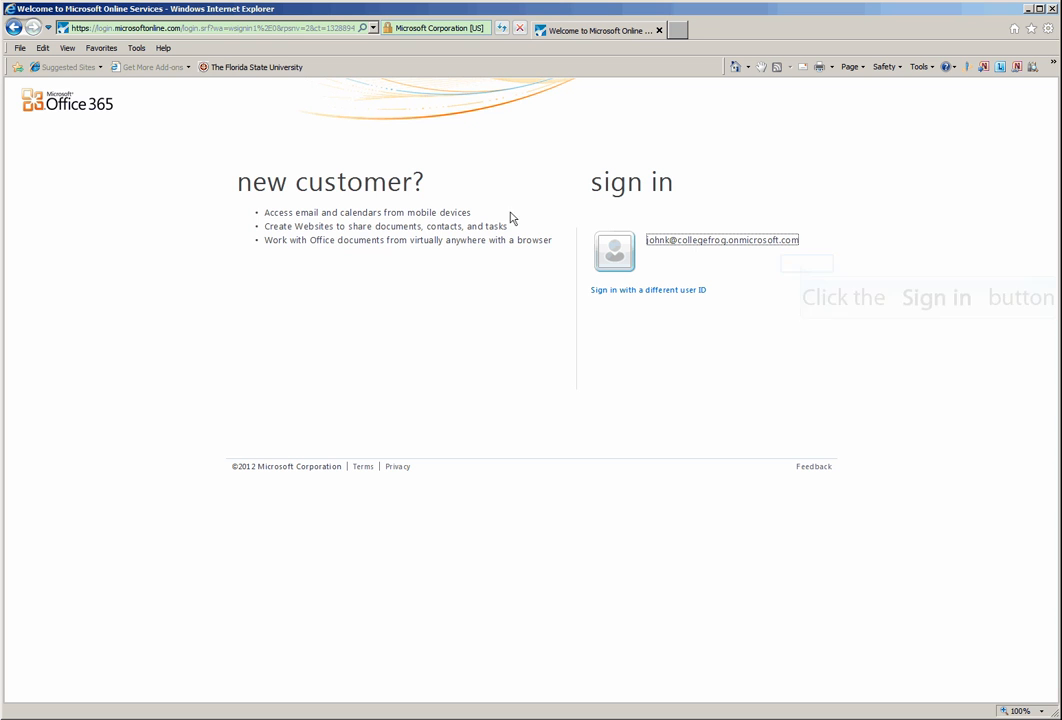
Step: Sign in to the listed account with its password, enabling the option to keep me signed in
click(749, 256)
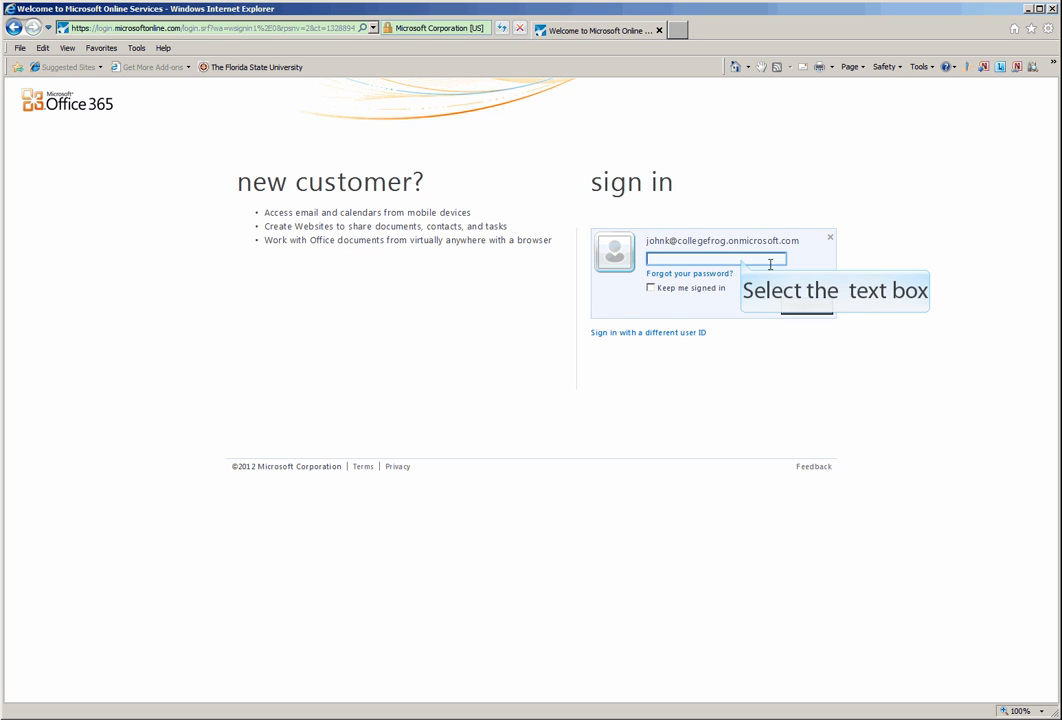
click(742, 259)
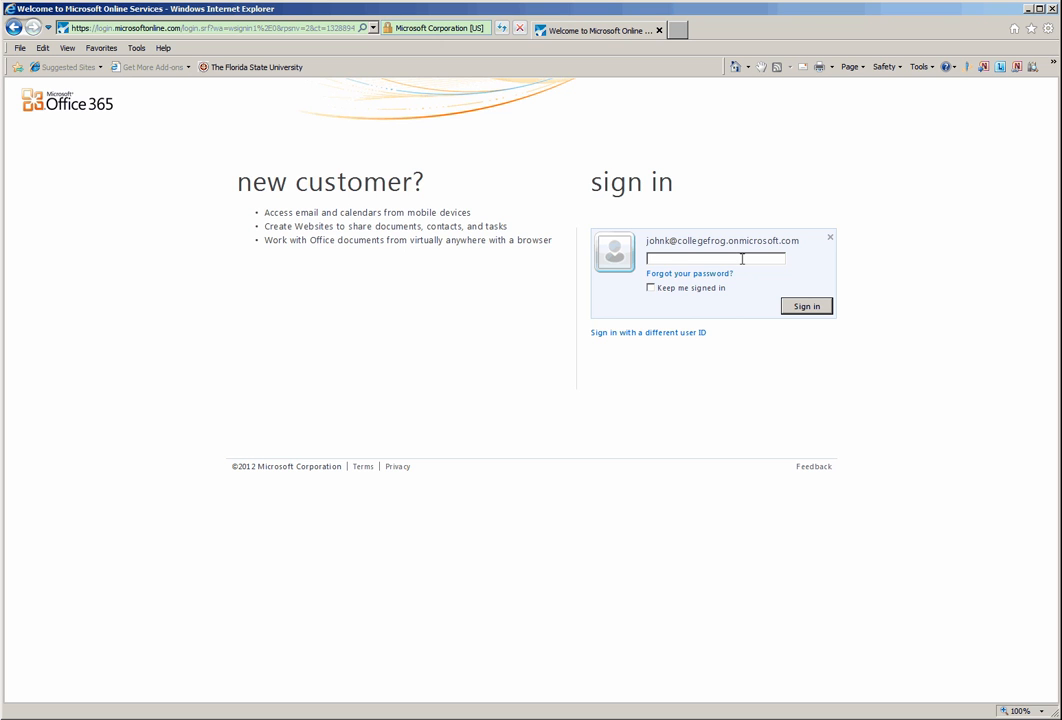
text(•••••••••••)
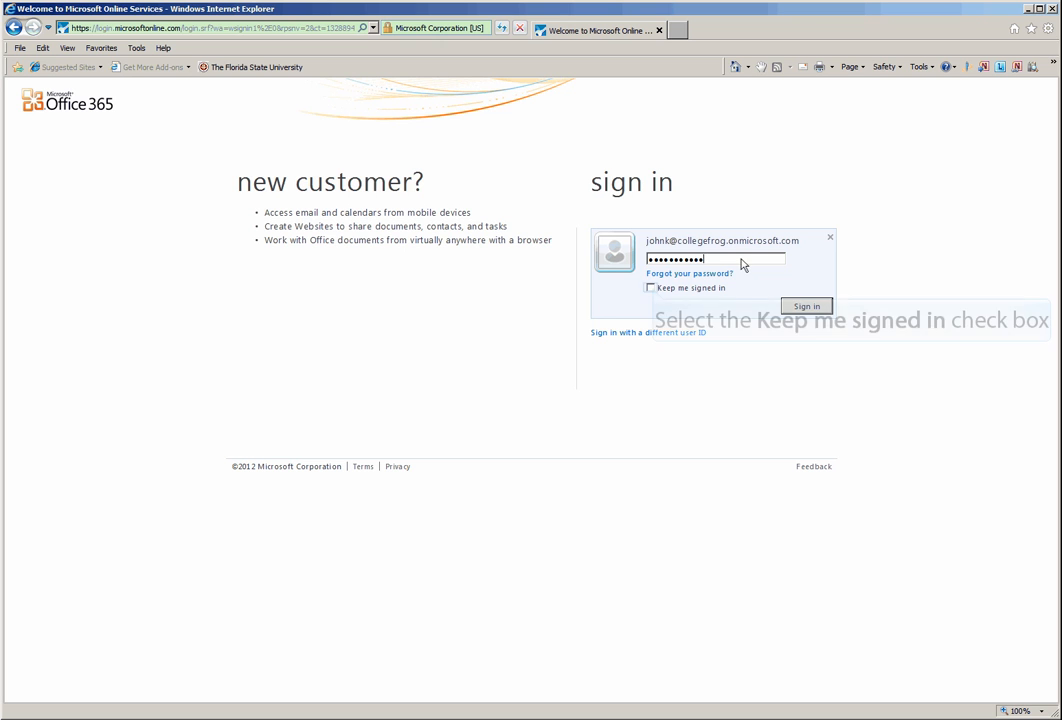
click(651, 288)
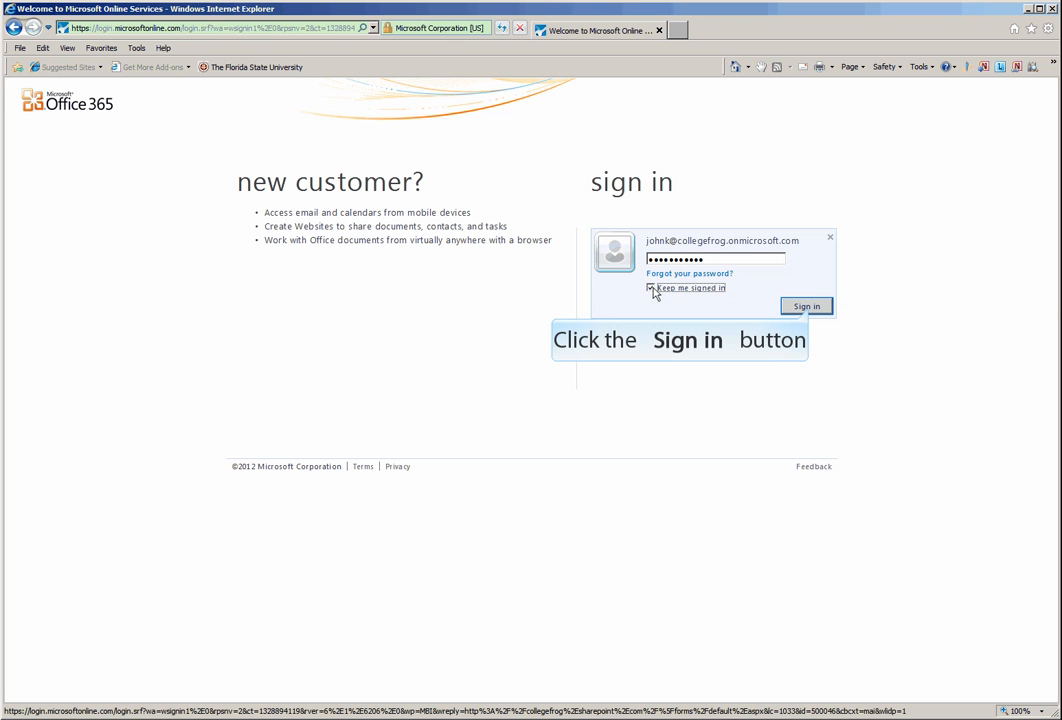
click(808, 307)
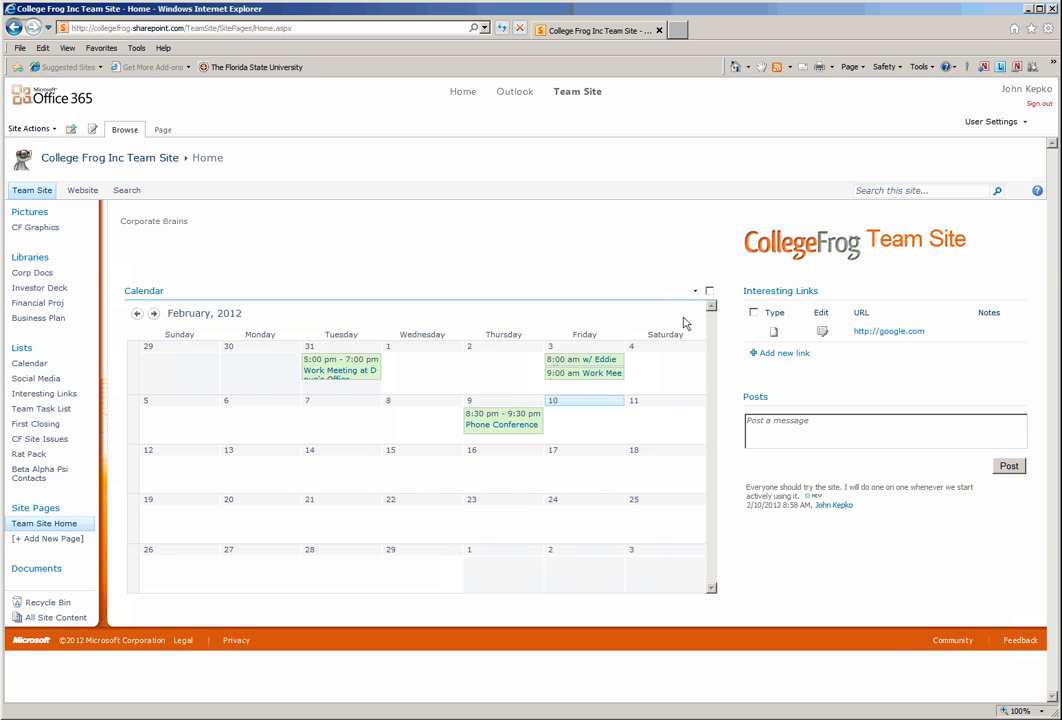
Step: Post the message "Type a message" in the Posts section of the team site home page
mouse_move(555, 429)
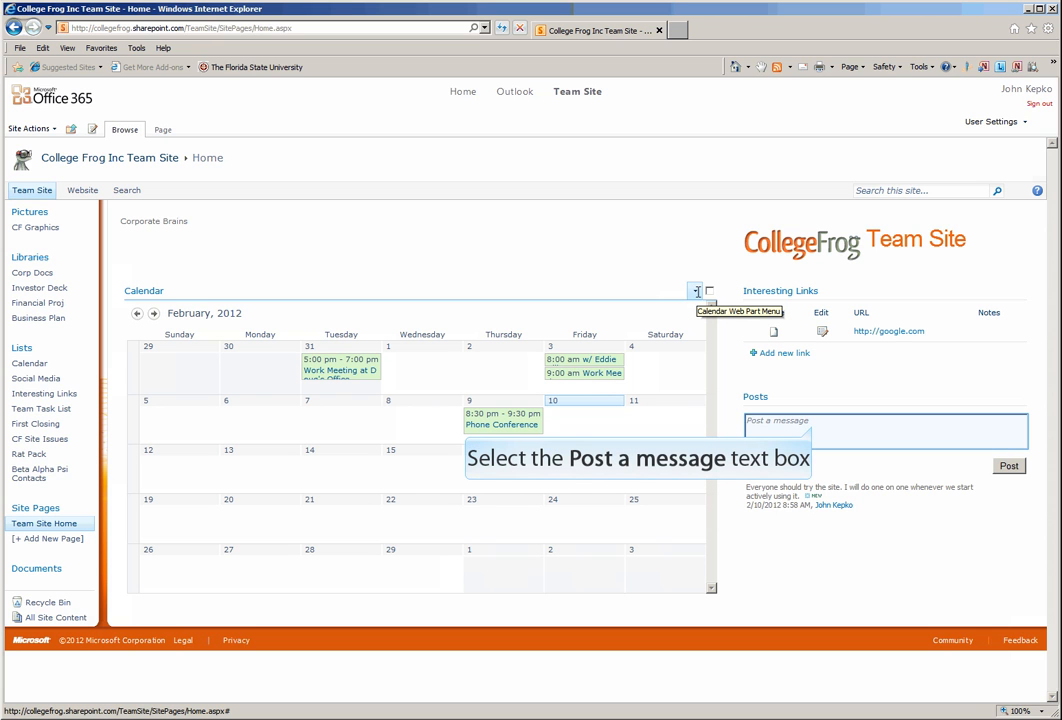
click(814, 426)
text(Type ess)
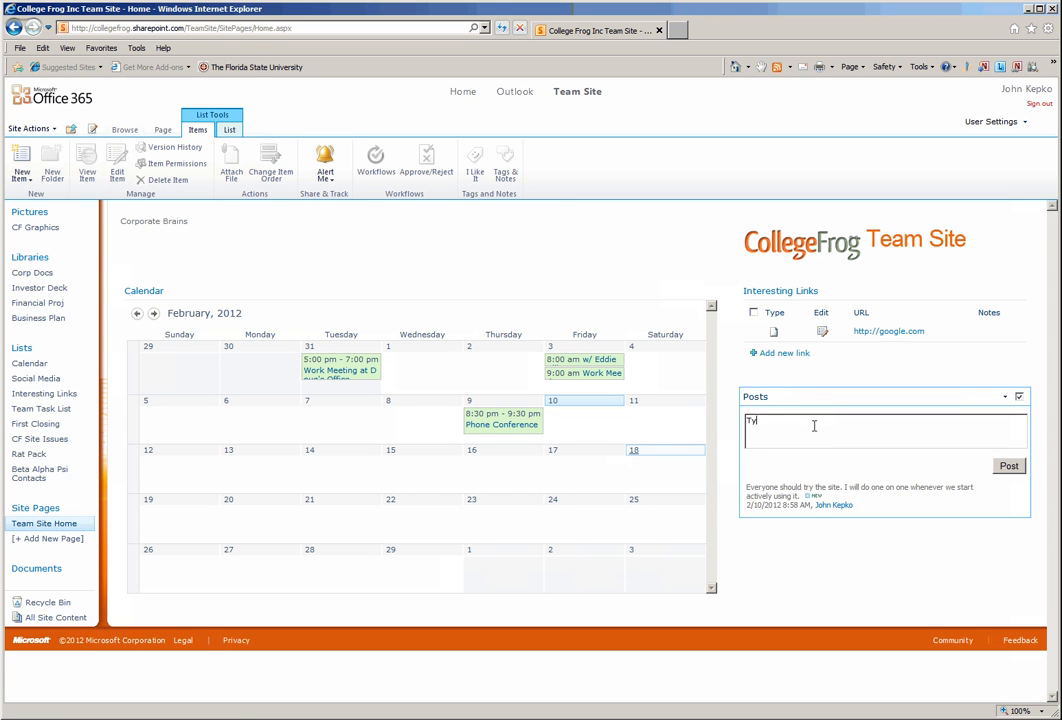
key(BackSpace)
key(BackSpace)
key(BackSpace)
text(a message)
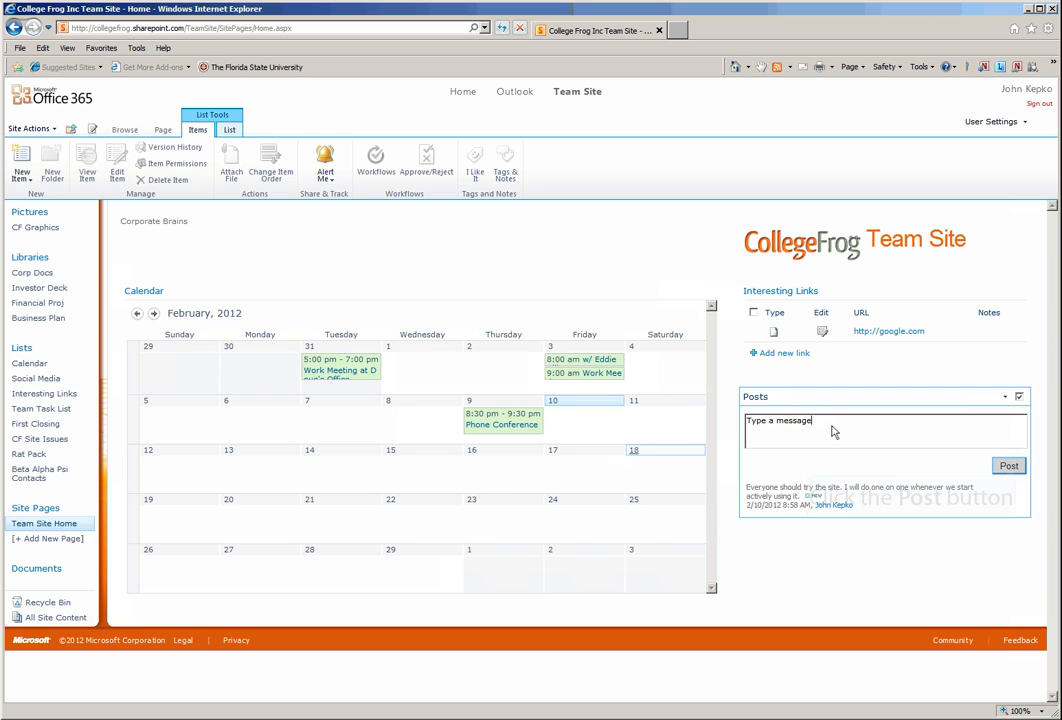
click(1007, 466)
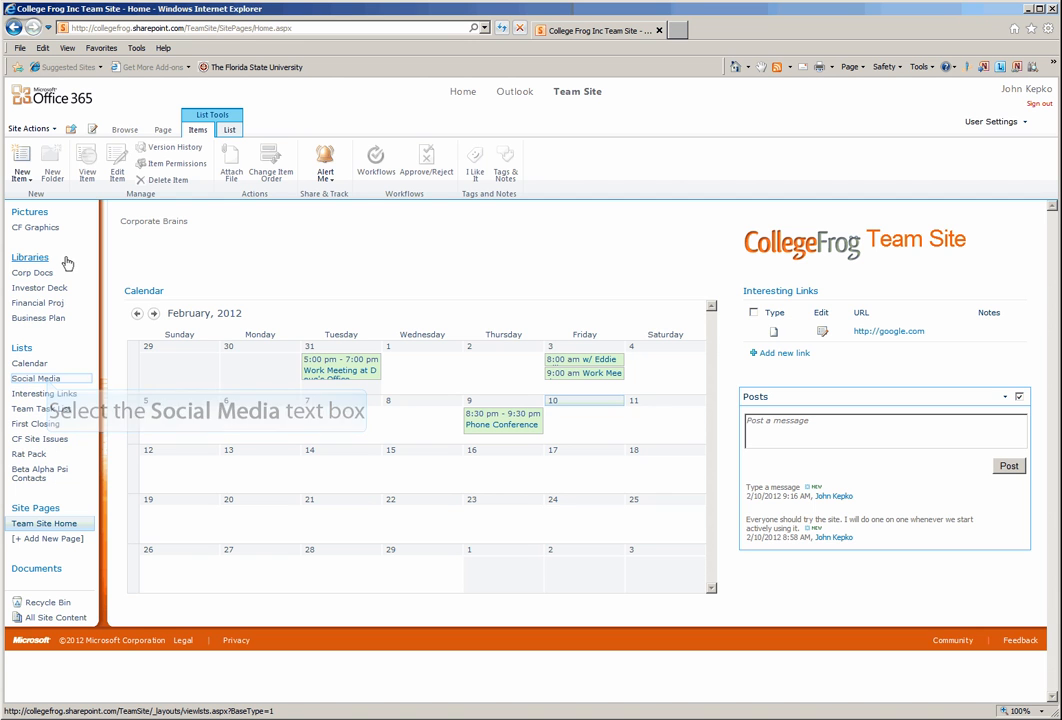
Step: Open the primary Facebook entry of the Social Media list for editing and save it
click(36, 378)
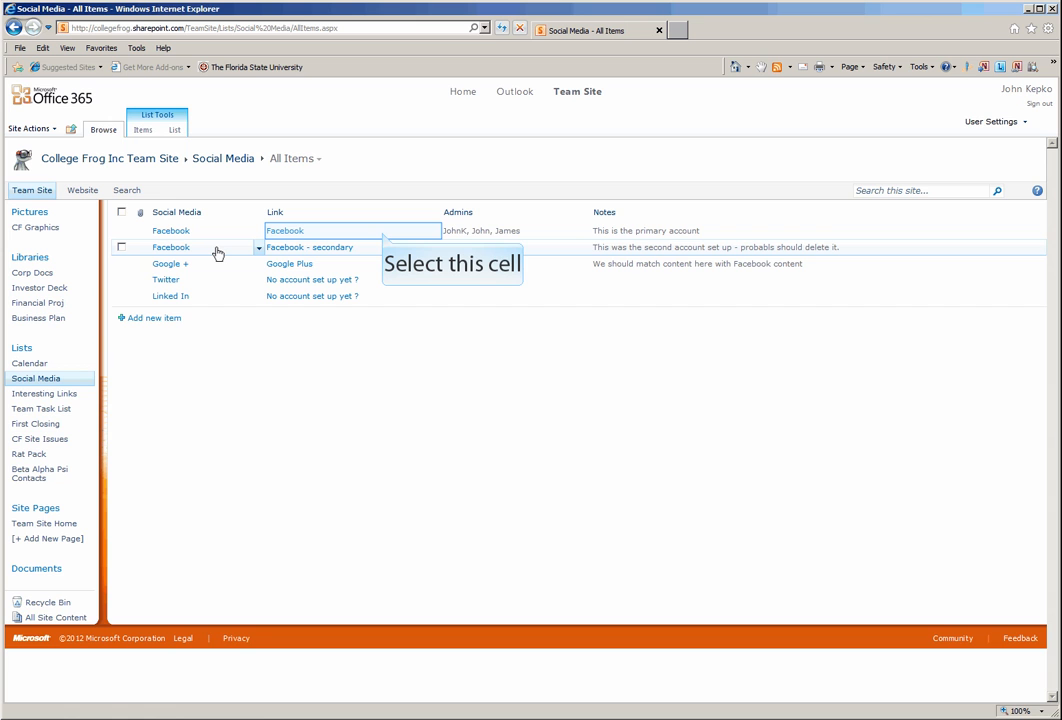
click(383, 233)
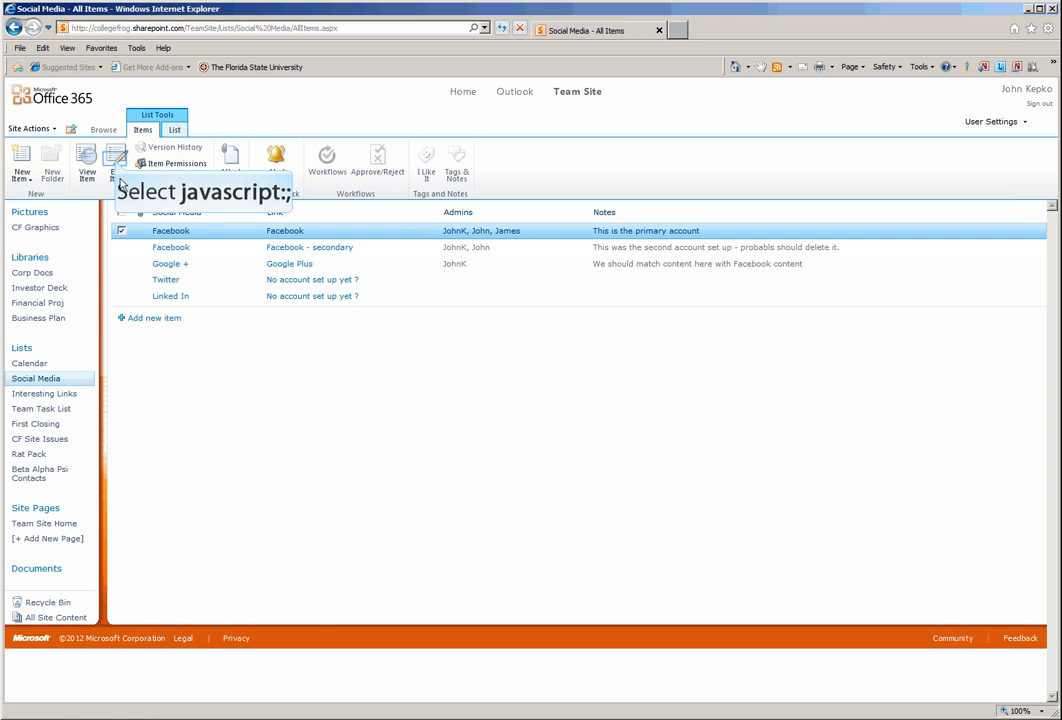
click(116, 163)
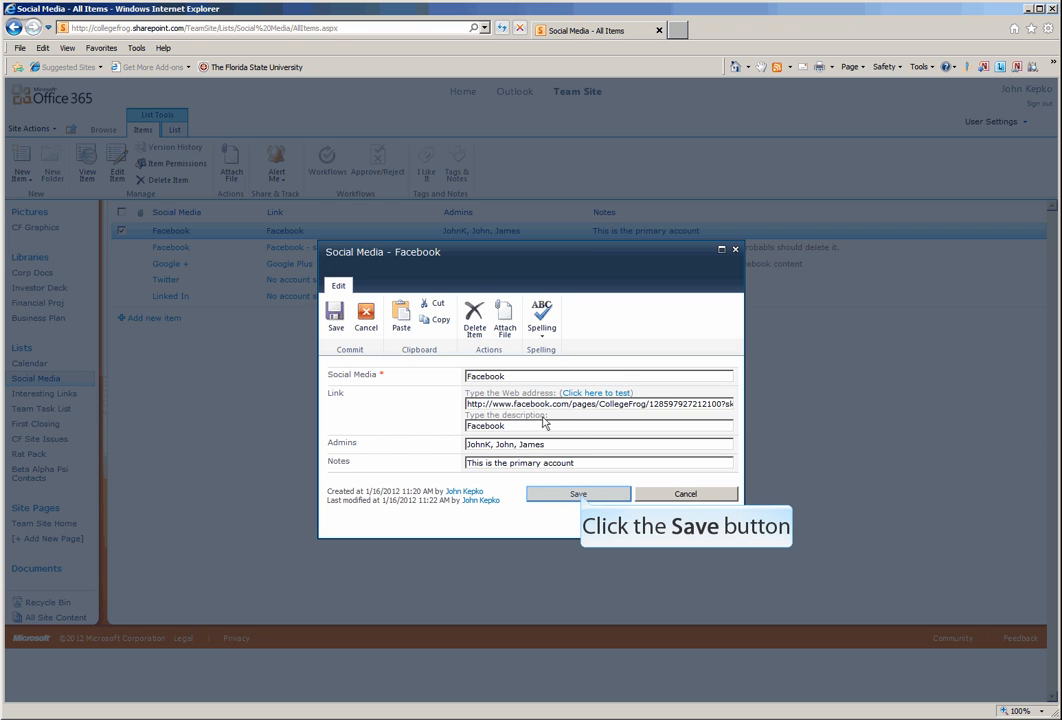
click(579, 494)
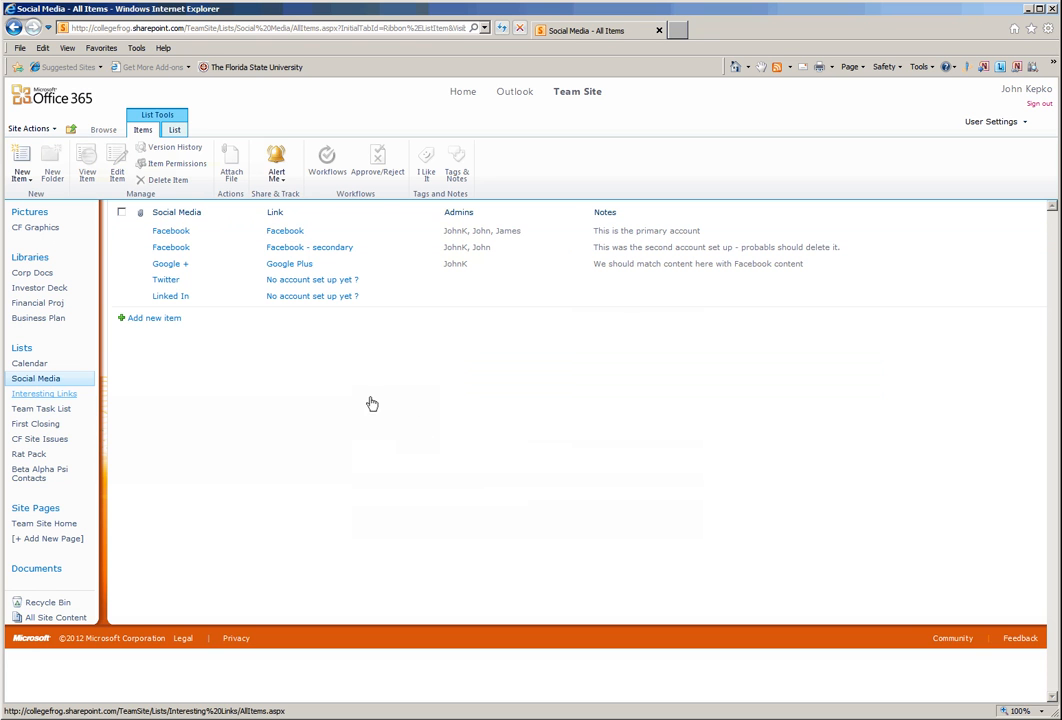
Step: Start a new item in the Team Task List titled "test task" with priority (1) High
click(53, 412)
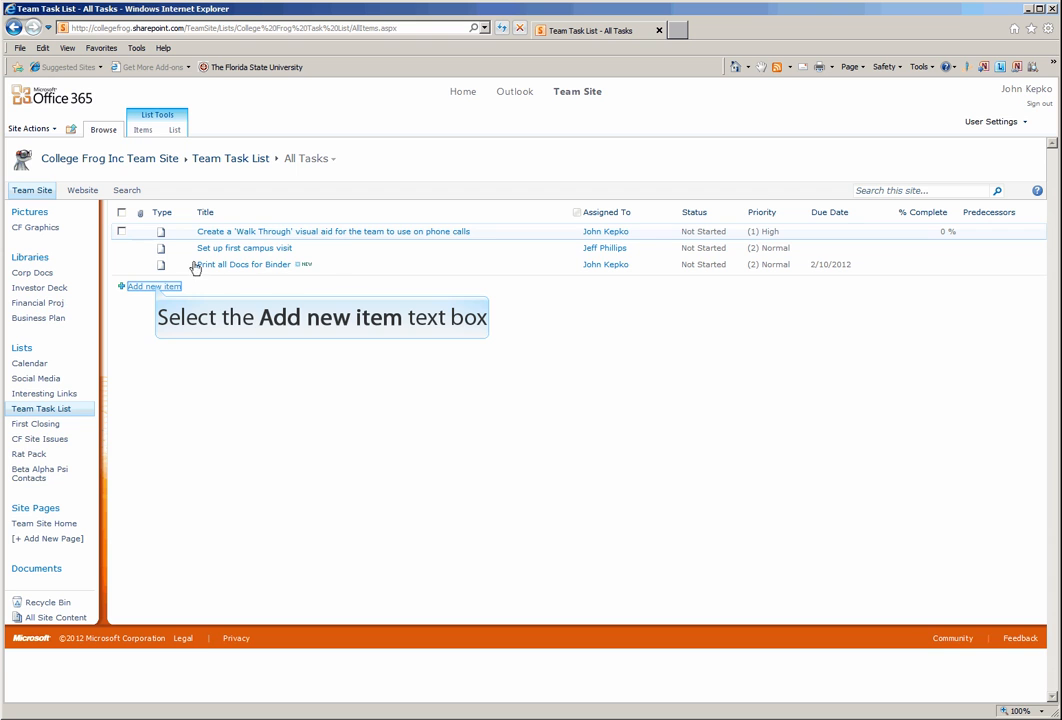
click(156, 287)
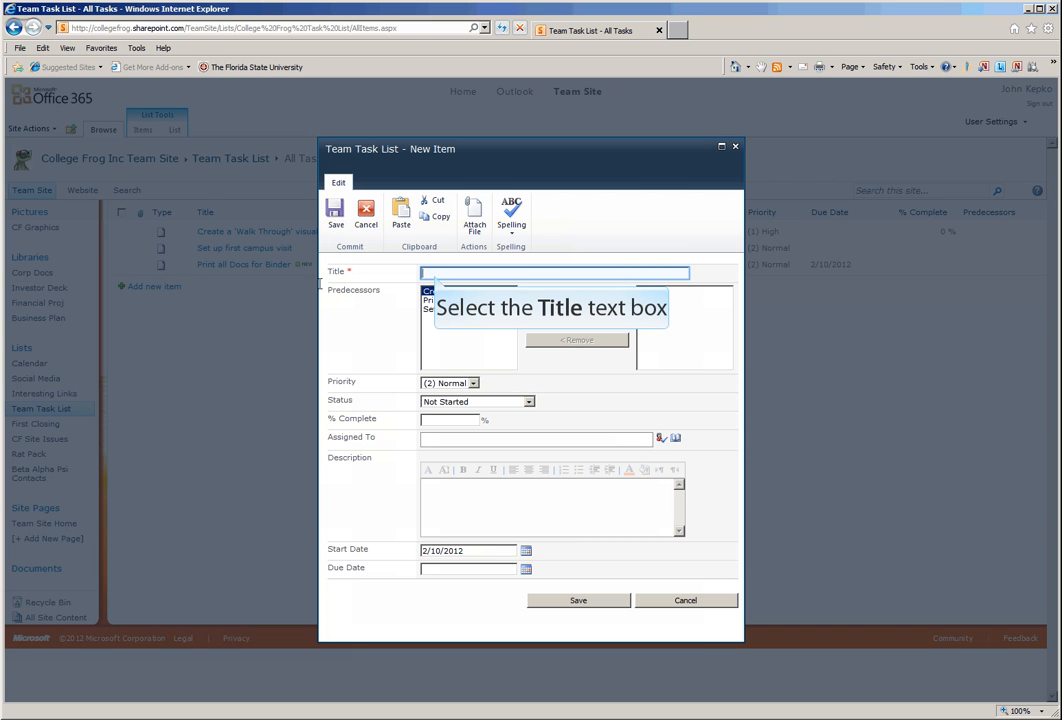
click(433, 274)
text(teste)
key(BackSpace)
text(task)
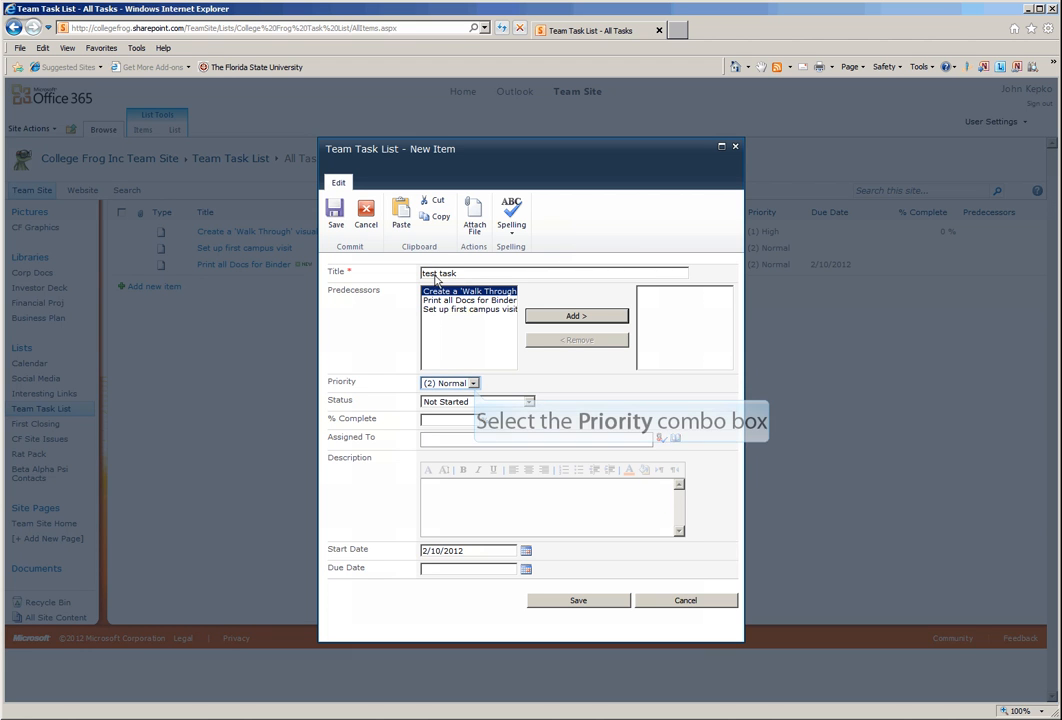
click(445, 383)
click(474, 383)
click(460, 394)
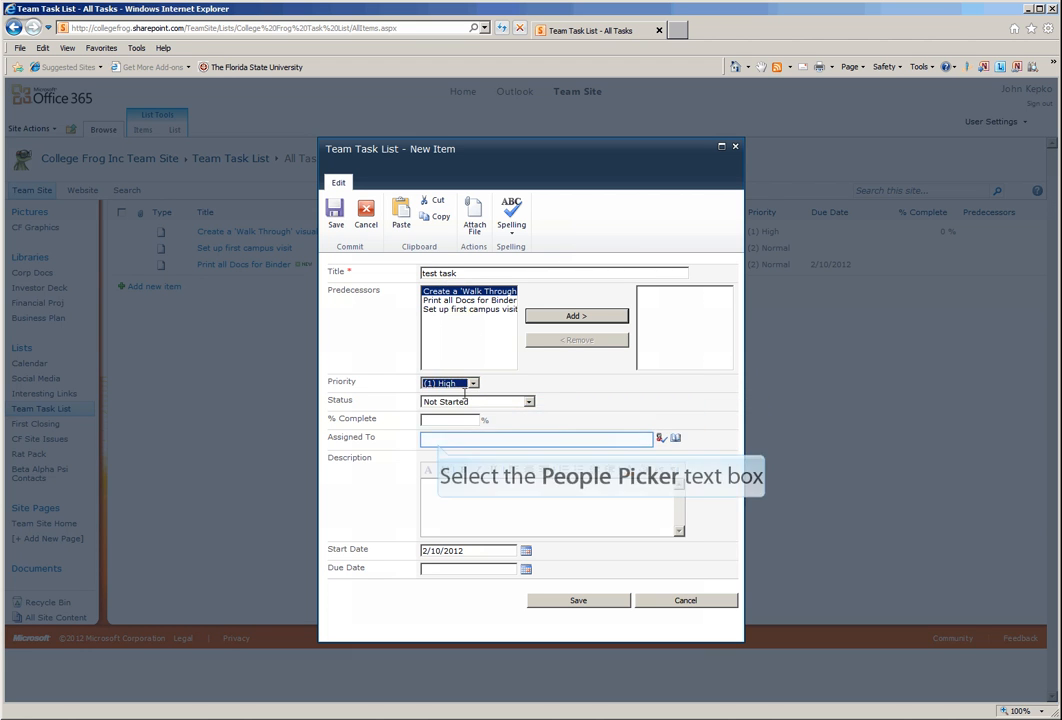
Step: Assign the new task to a team member, correcting the misspelled first name so it can be resolved
click(437, 439)
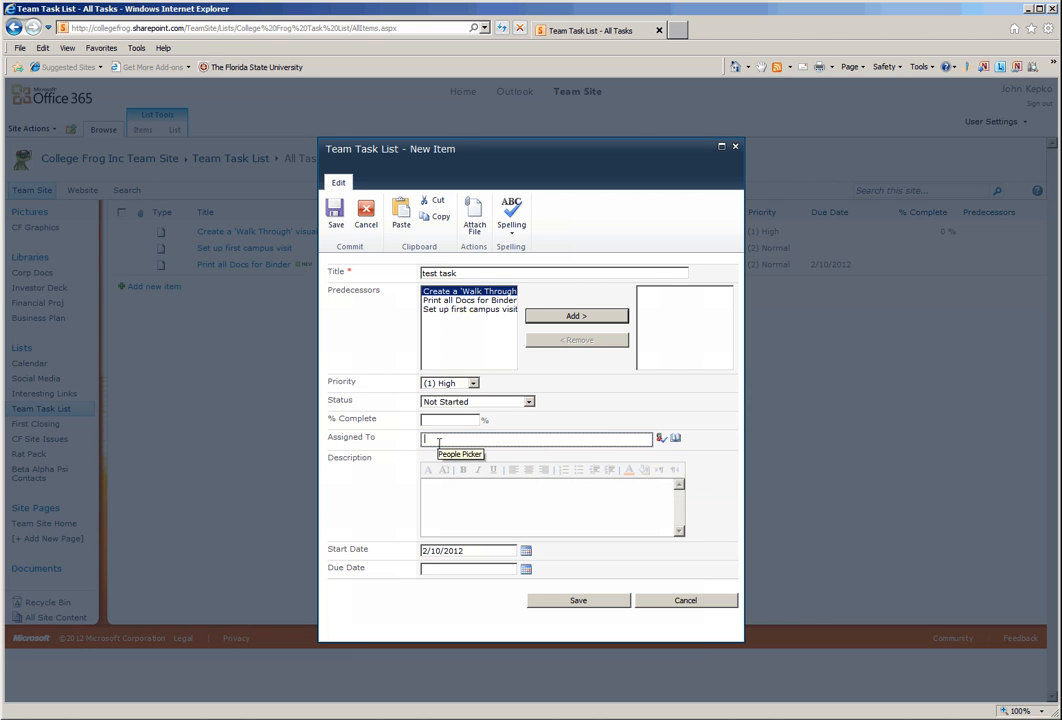
text(jmes)
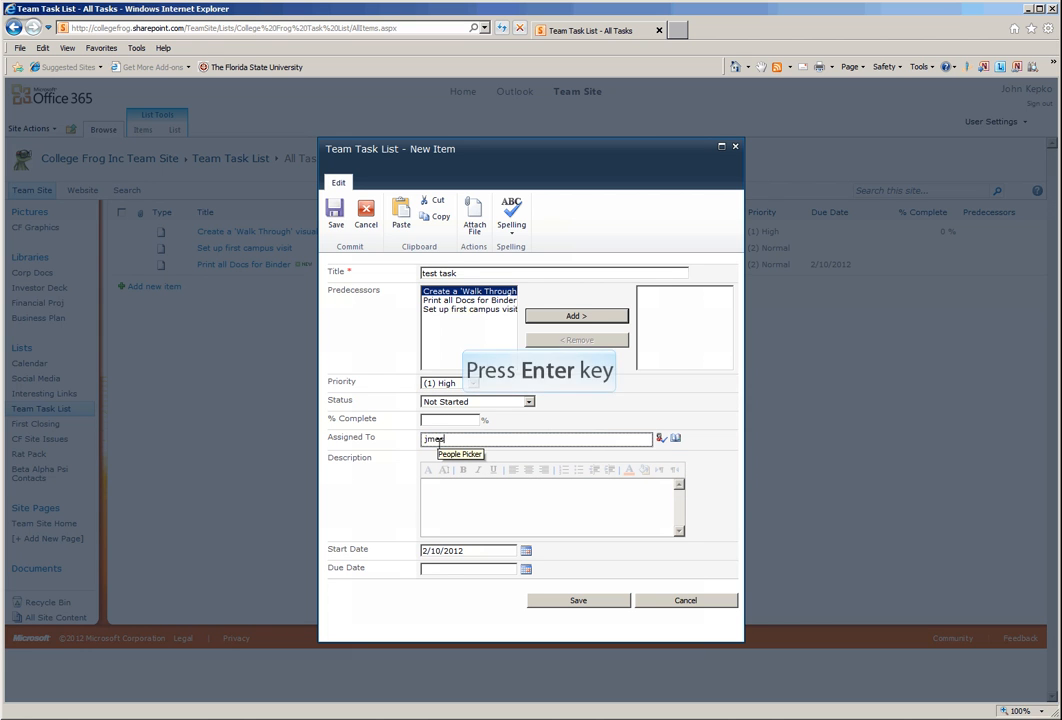
key(Return)
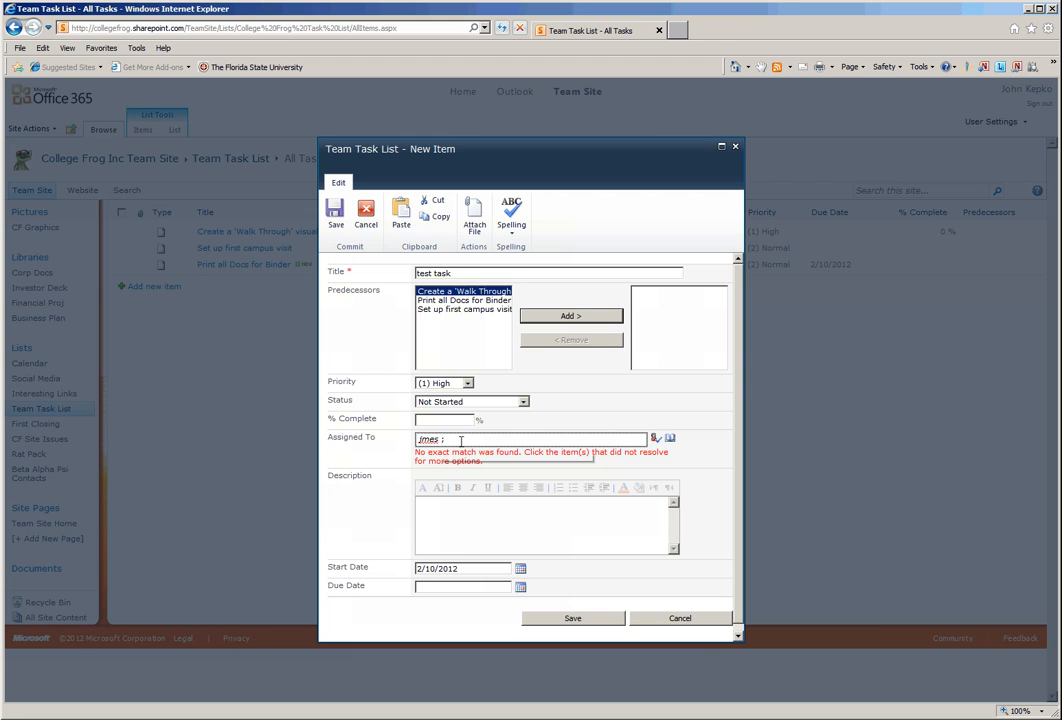
drag(461, 440, 375, 437)
text(james)
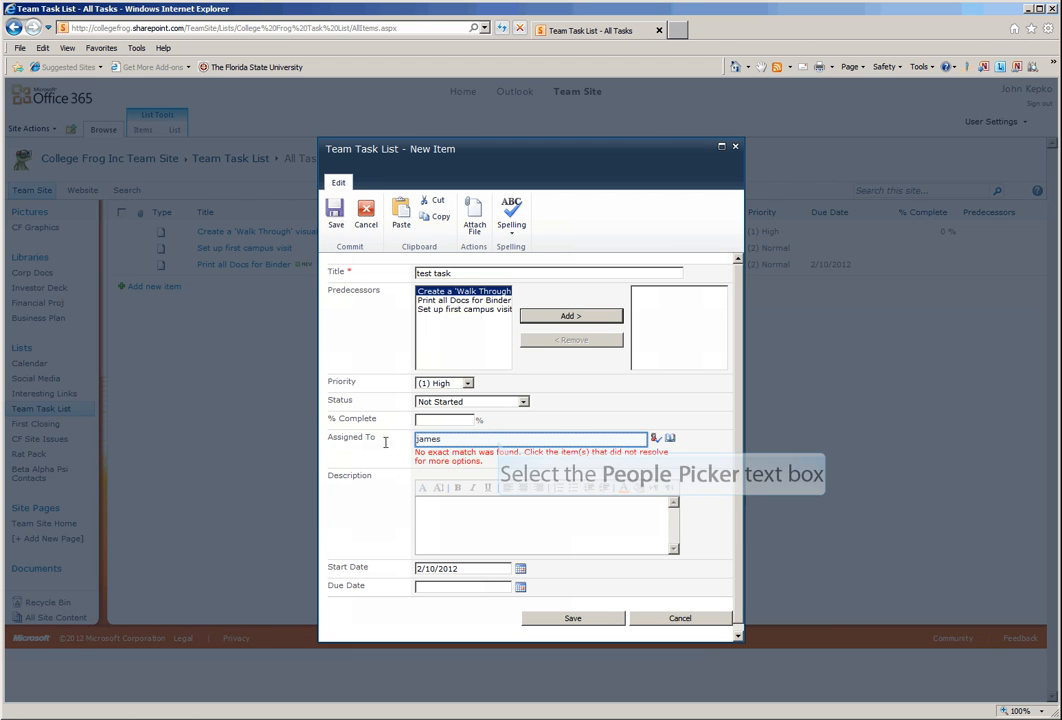
click(499, 440)
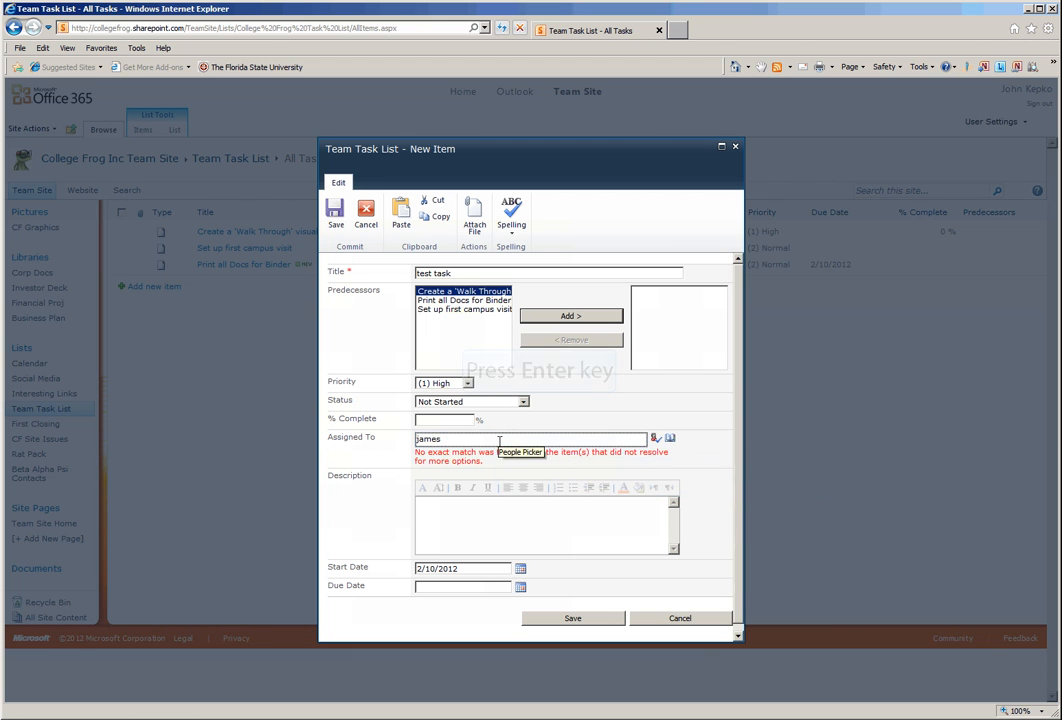
key(Return)
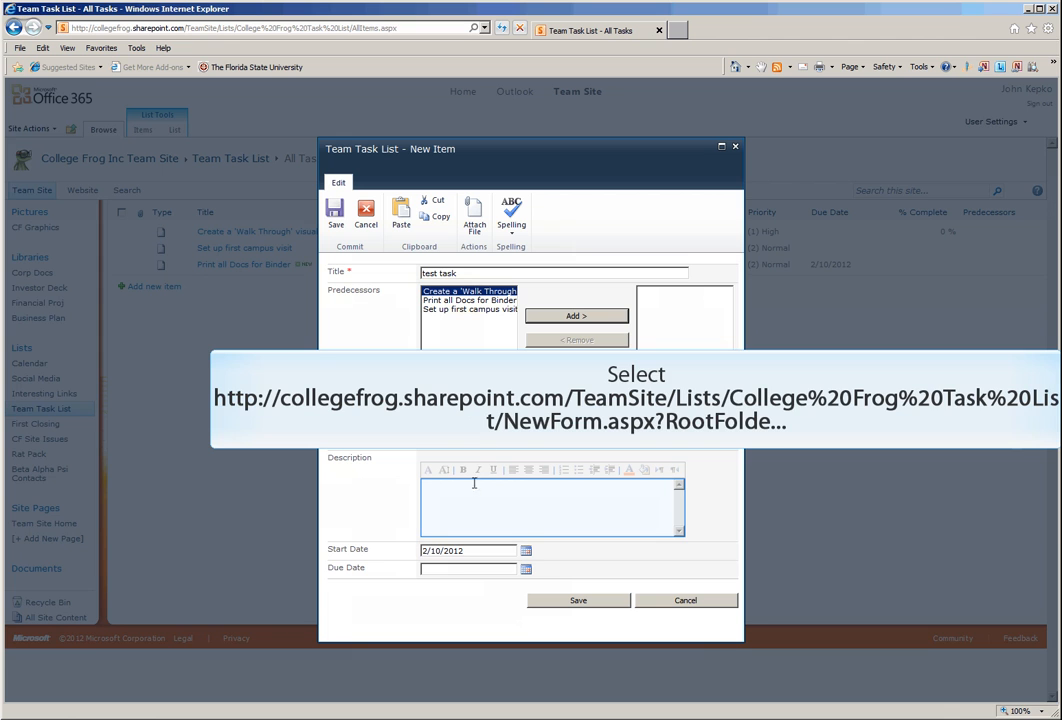
Step: Enter "whatever" as the task description and save the new task
click(474, 495)
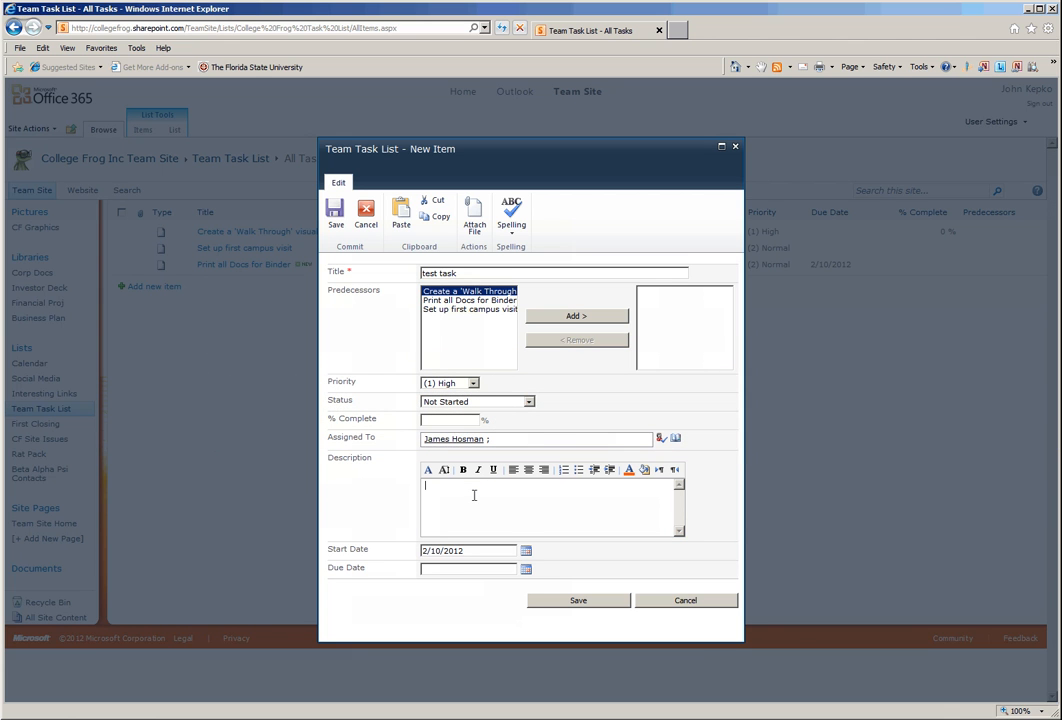
text(whatever)
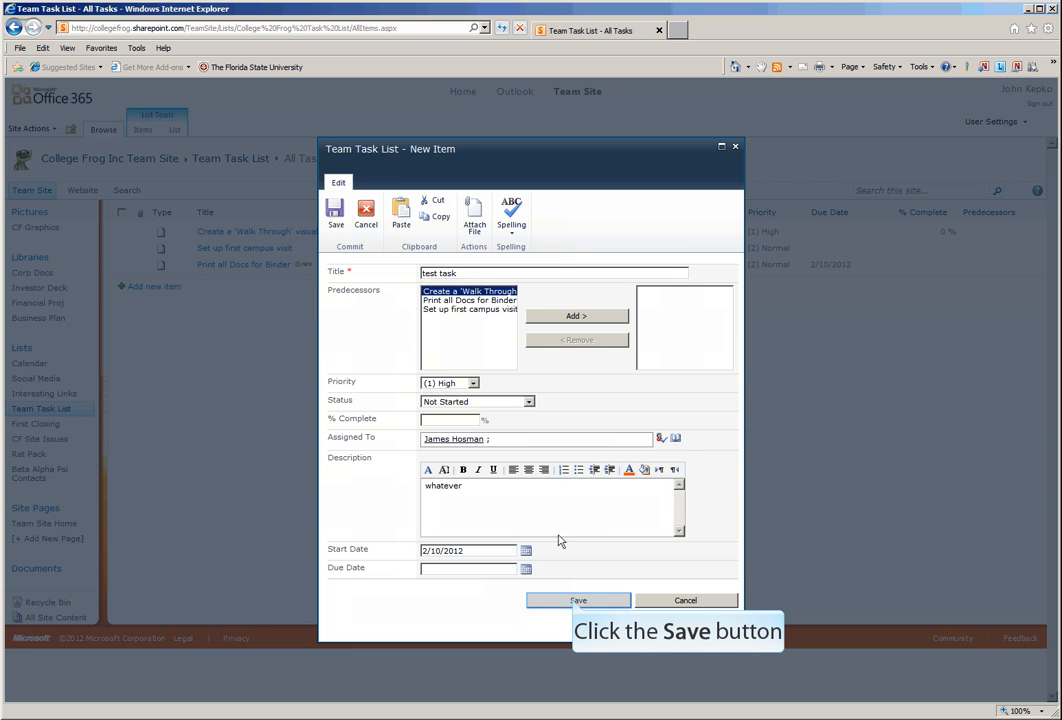
click(576, 603)
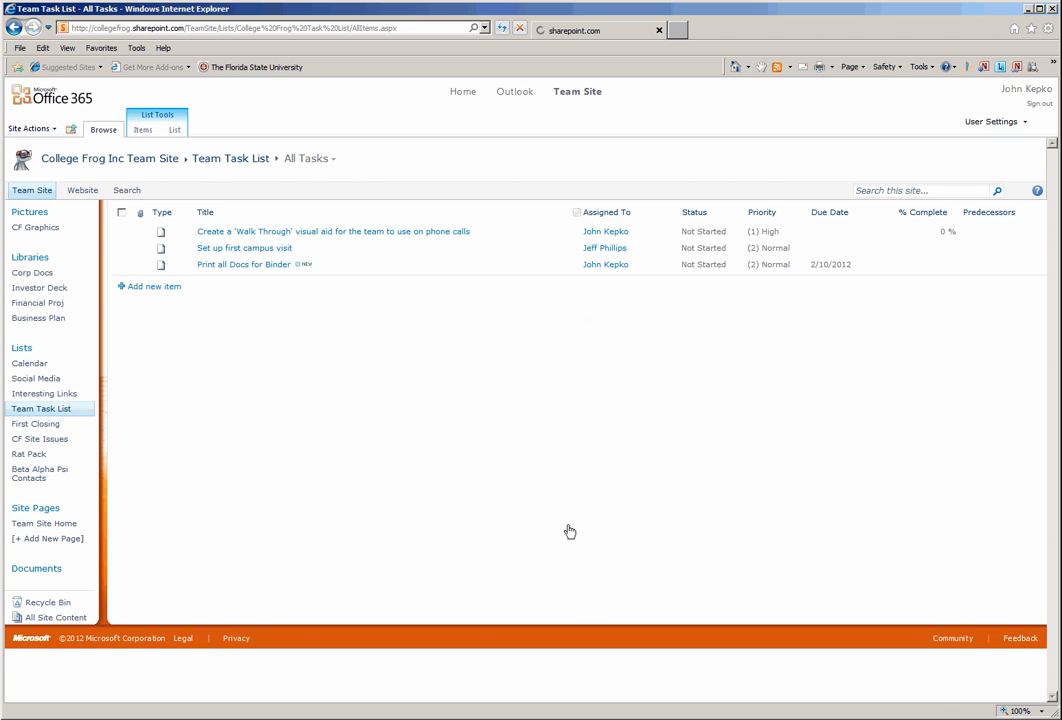
Step: Edit the test task to set its status to Completed and save the change
click(563, 288)
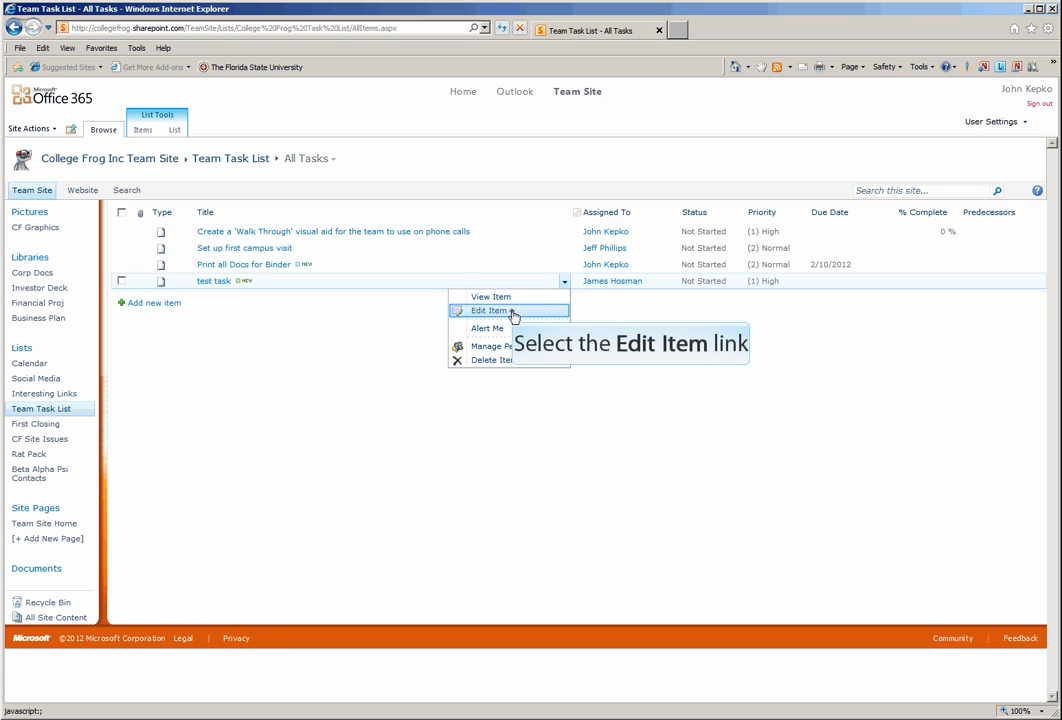
click(512, 311)
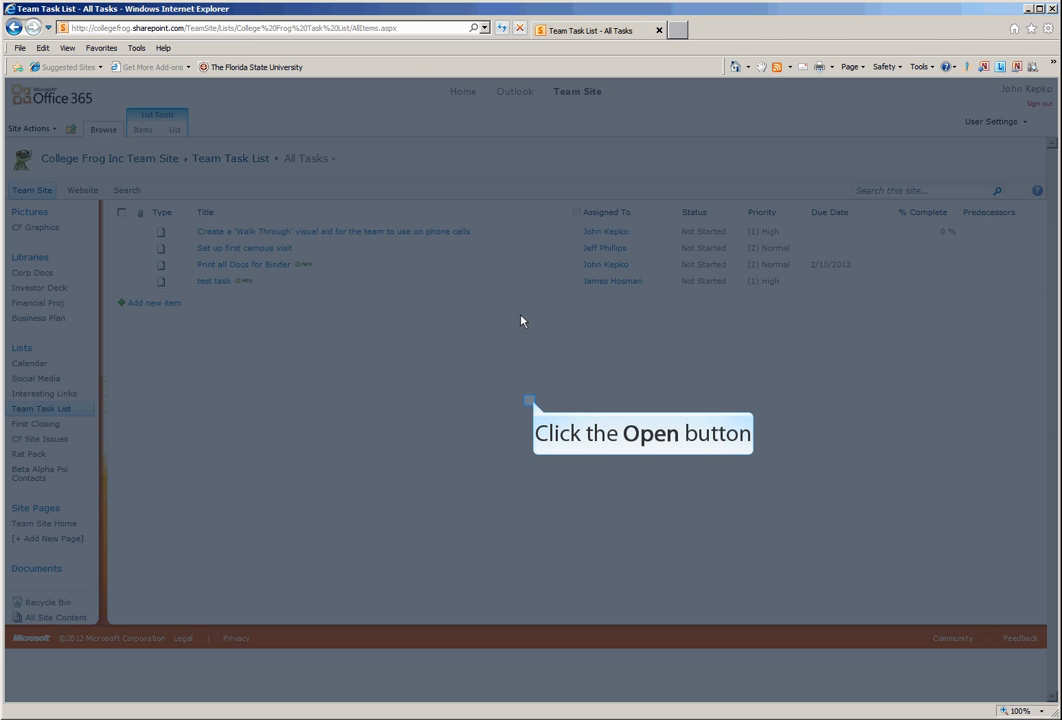
click(530, 401)
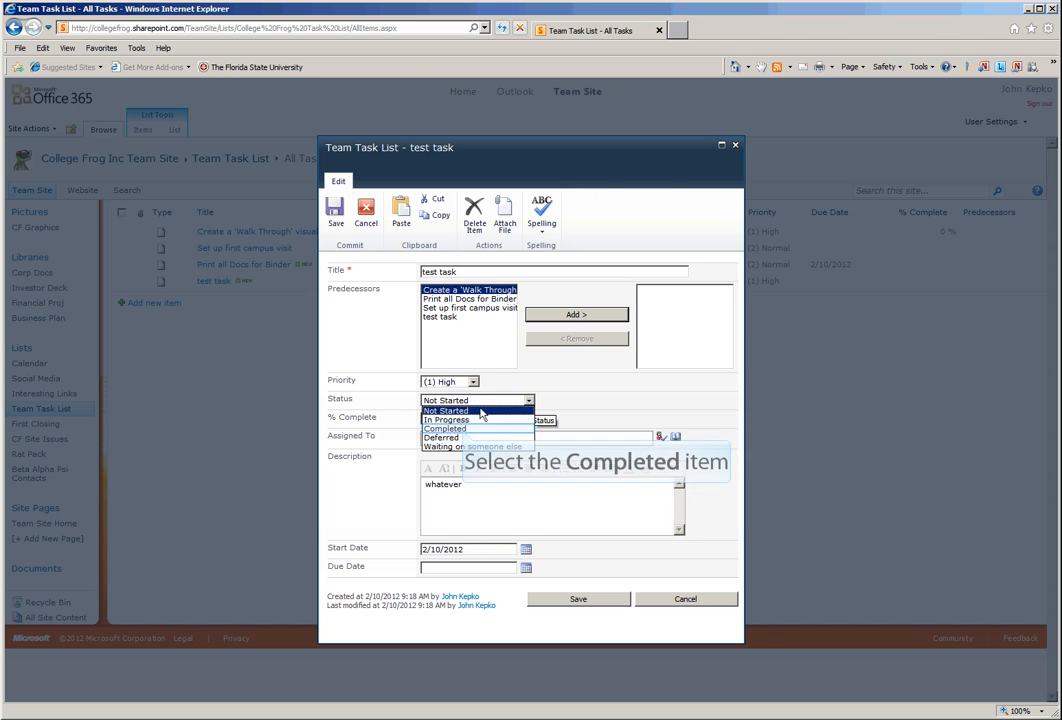
click(463, 430)
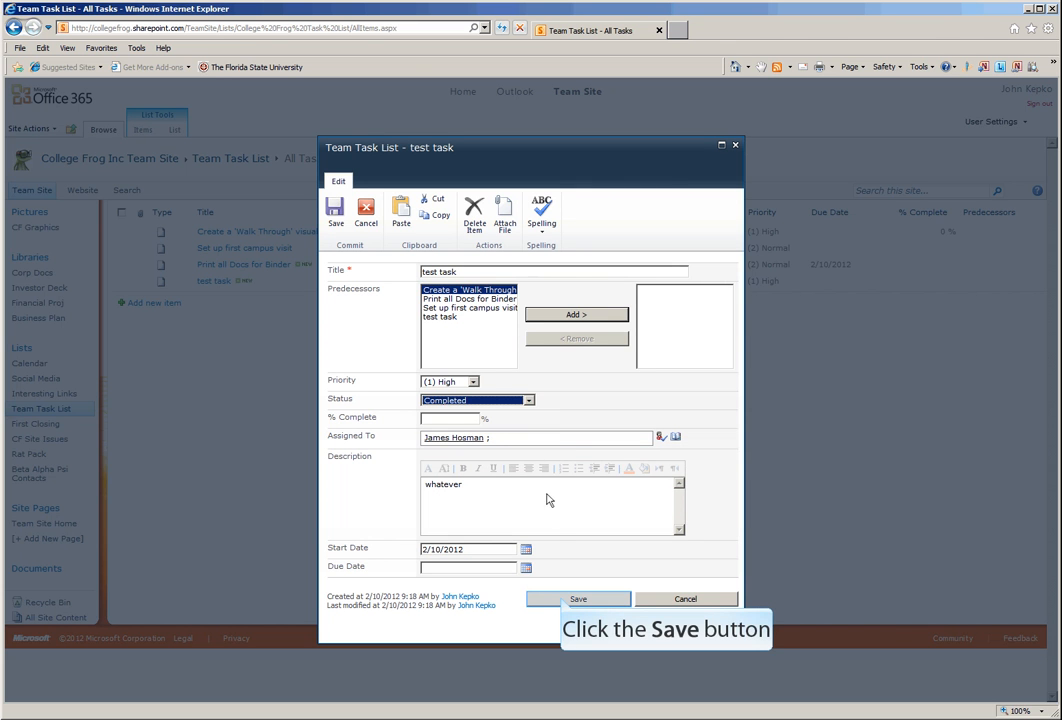
click(556, 598)
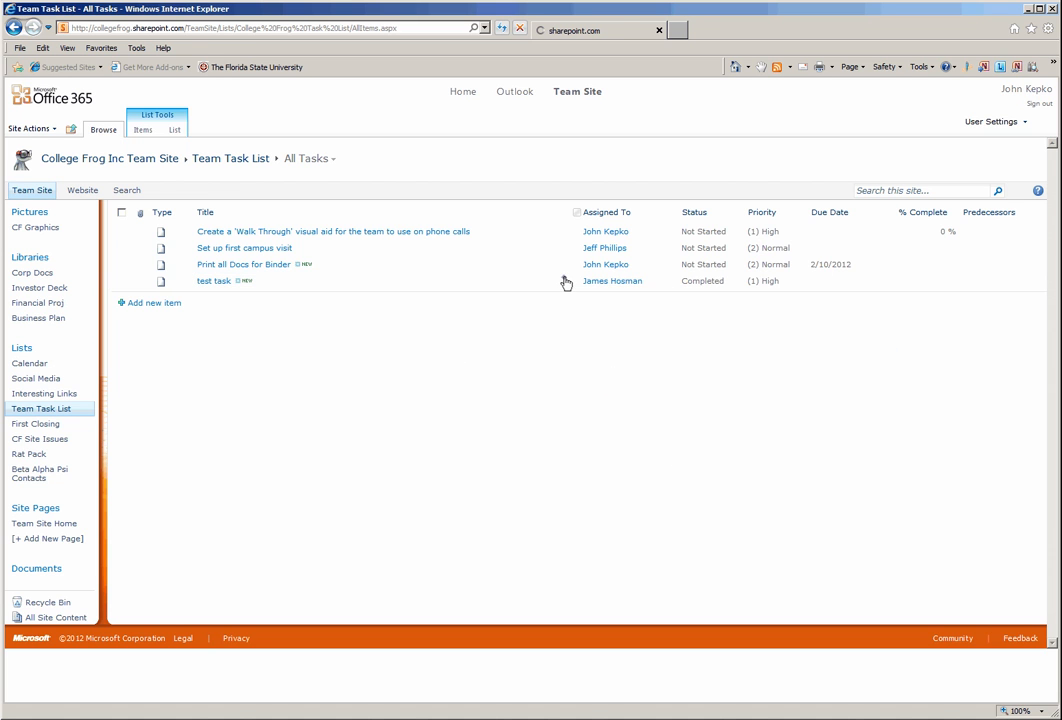
Step: Delete the test task from the Team Task List and confirm its removal
click(565, 282)
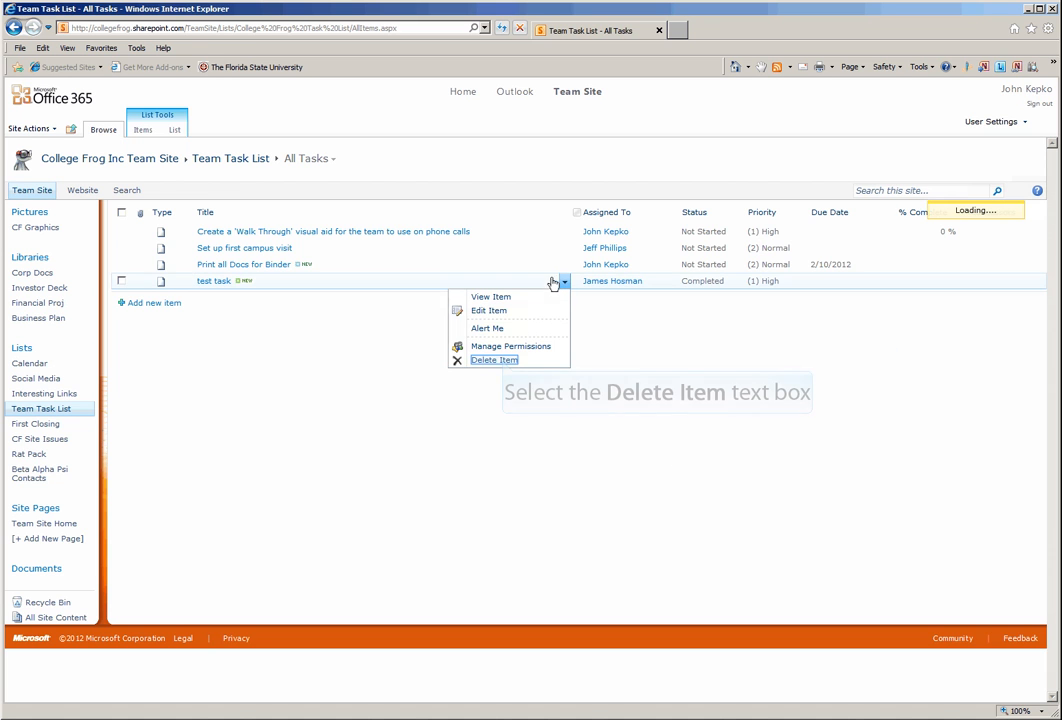
click(495, 360)
click(567, 411)
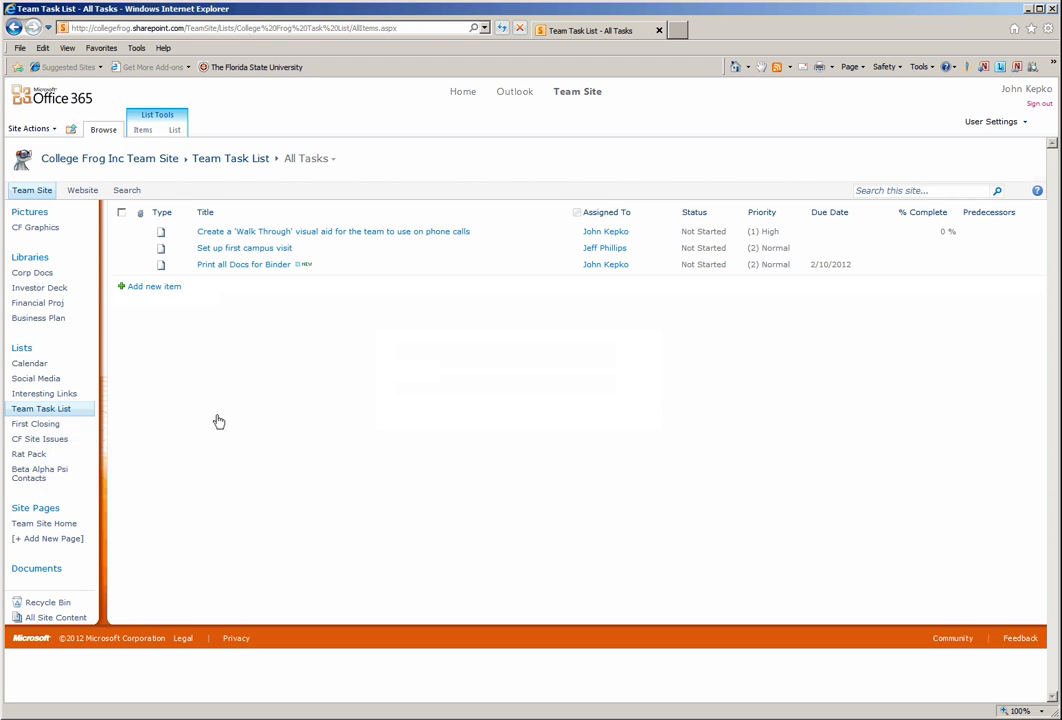
Step: Start a new item in the CF Site Issues list titled "found something"
click(44, 441)
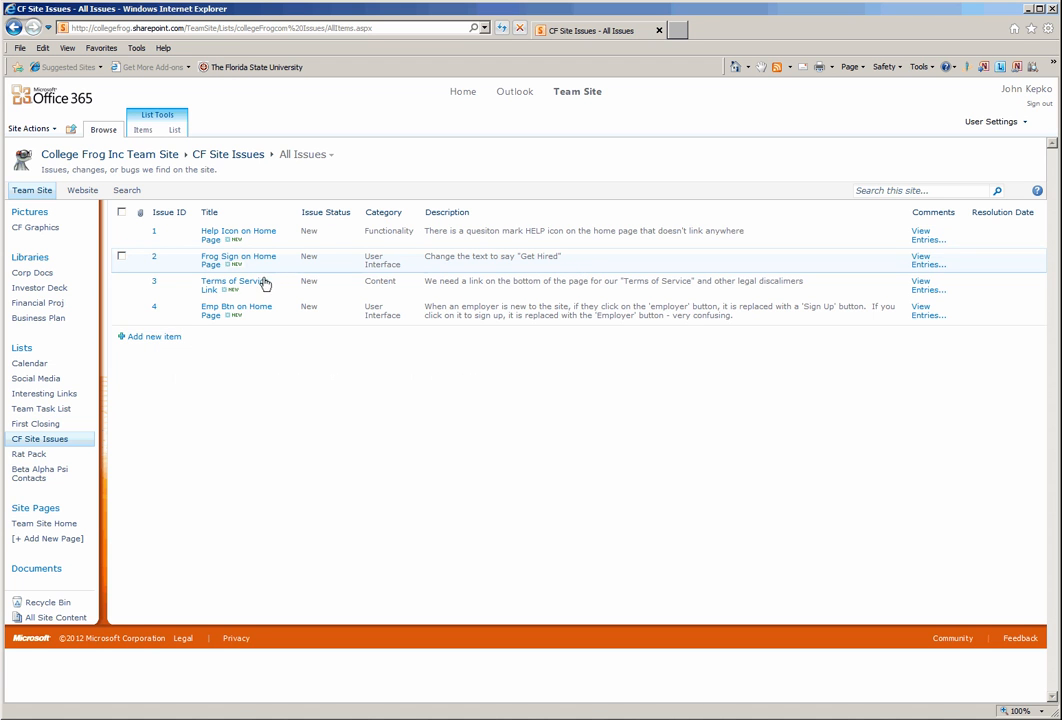
click(153, 337)
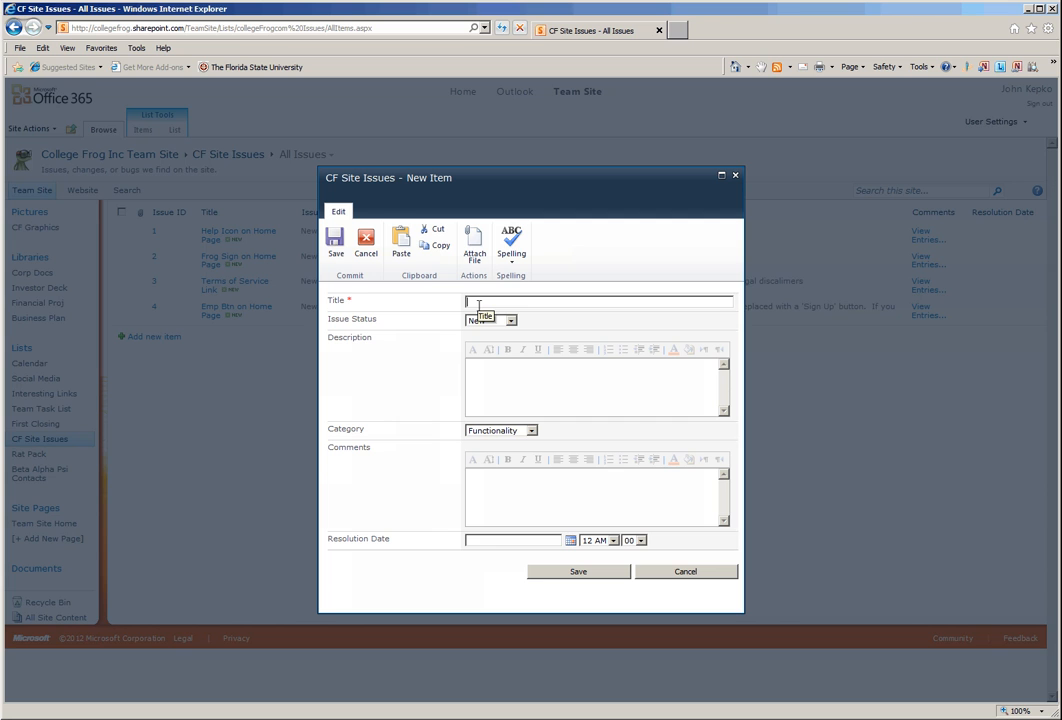
text(fo)
text(undsmehtin)
key(BackSpace)
key(BackSpace)
key(BackSpace)
key(BackSpace)
key(BackSpace)
key(BackSpace)
key(BackSpace)
text(something)
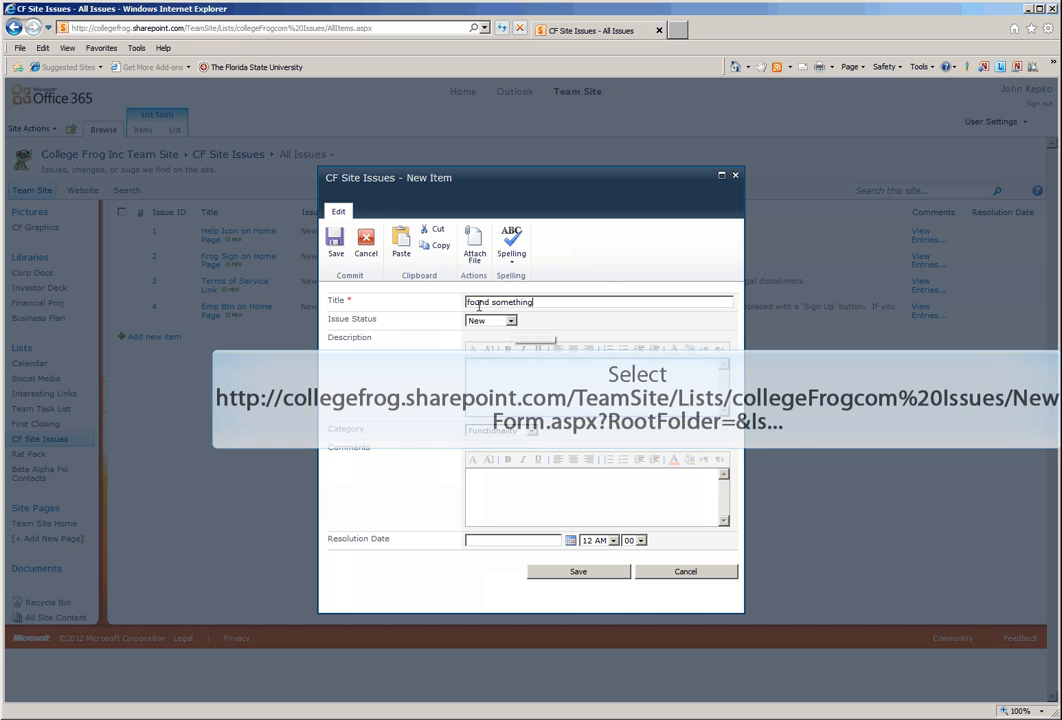
Step: Fill in the issue's description as "fdasfsafsadfdsafdsaf", keep the Functionality category, set the resolution date to 2/10/2012 and save it
click(511, 373)
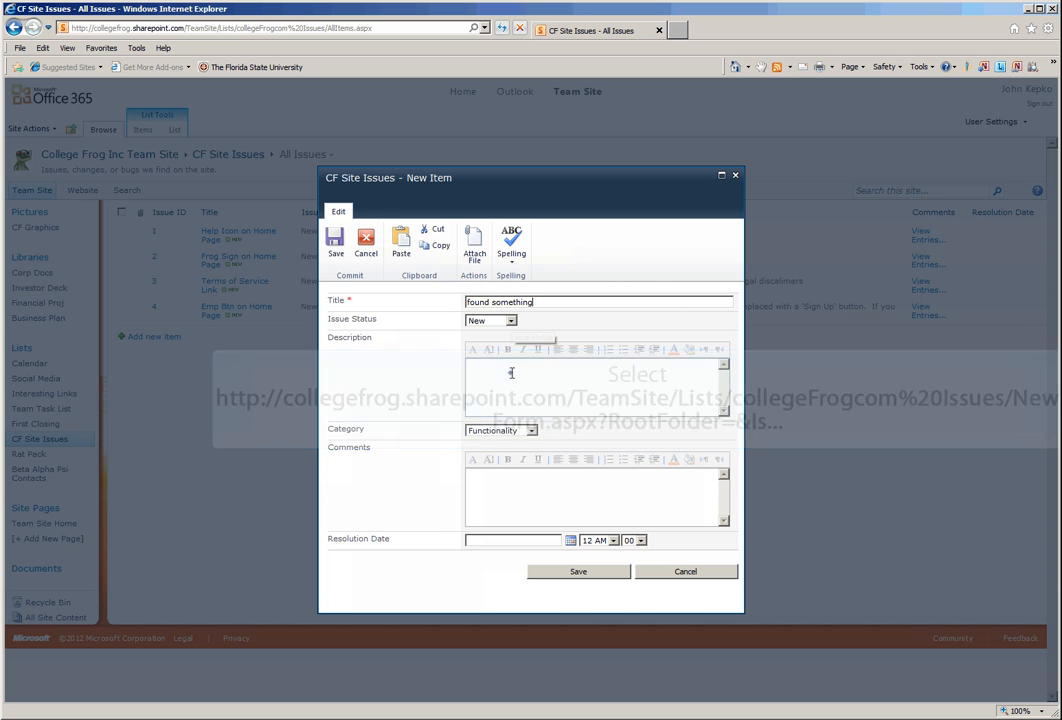
text(fdasfsafsadfdsafdsaf)
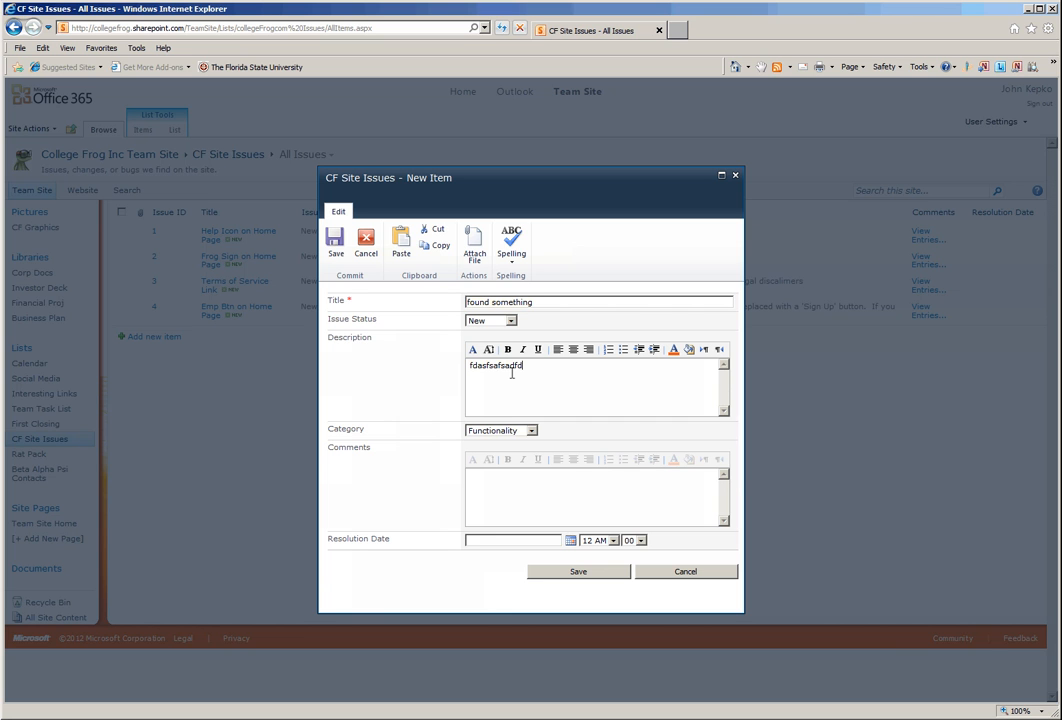
click(532, 430)
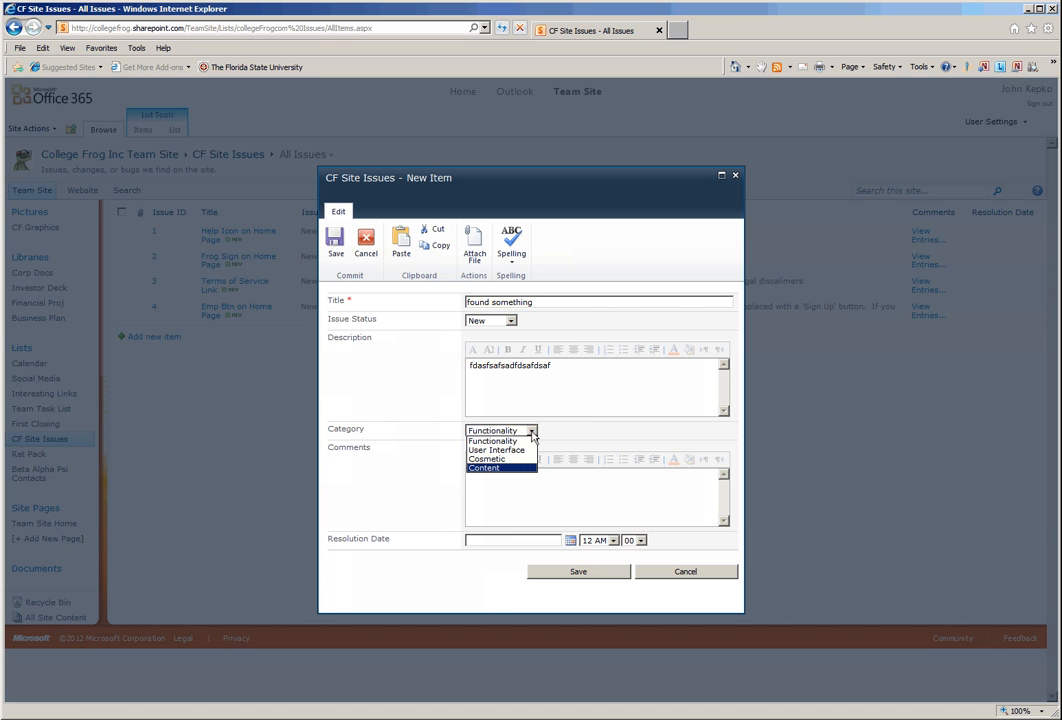
click(591, 432)
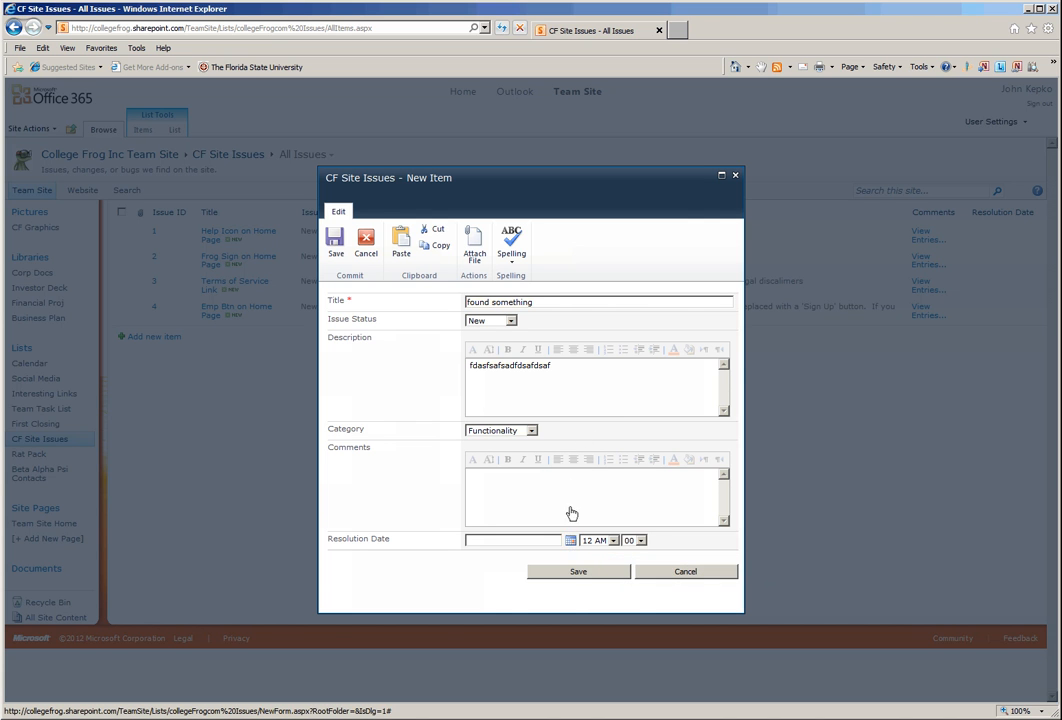
click(570, 542)
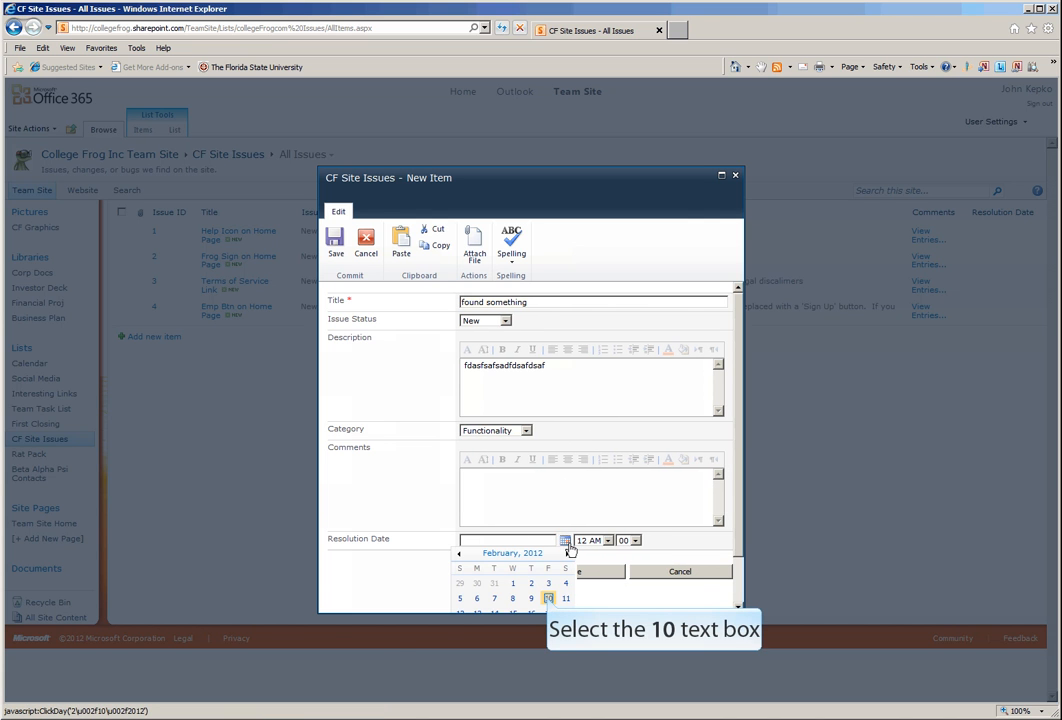
click(548, 598)
click(610, 573)
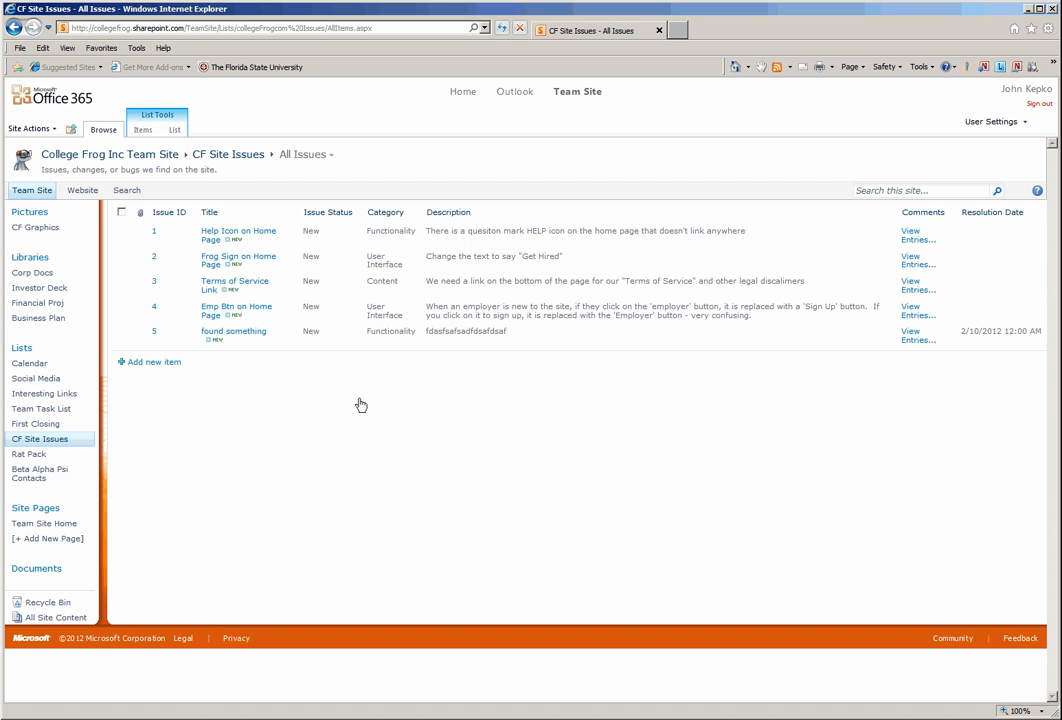
Step: Delete the "found something" issue from the CF Site Issues list and confirm its removal
click(296, 339)
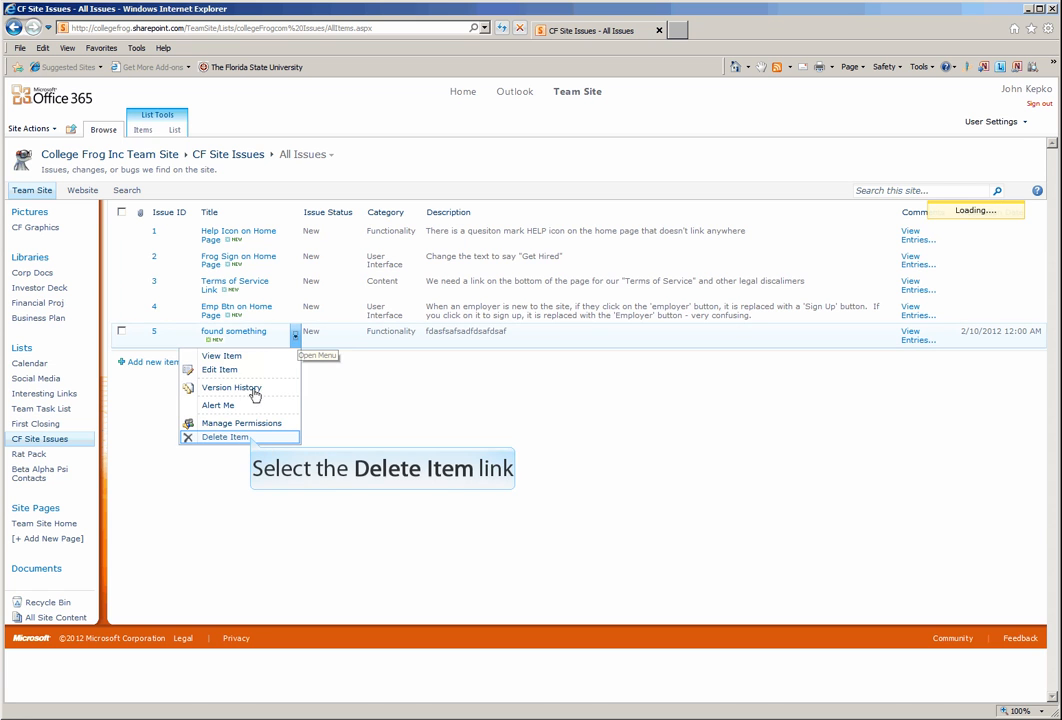
click(195, 438)
click(571, 411)
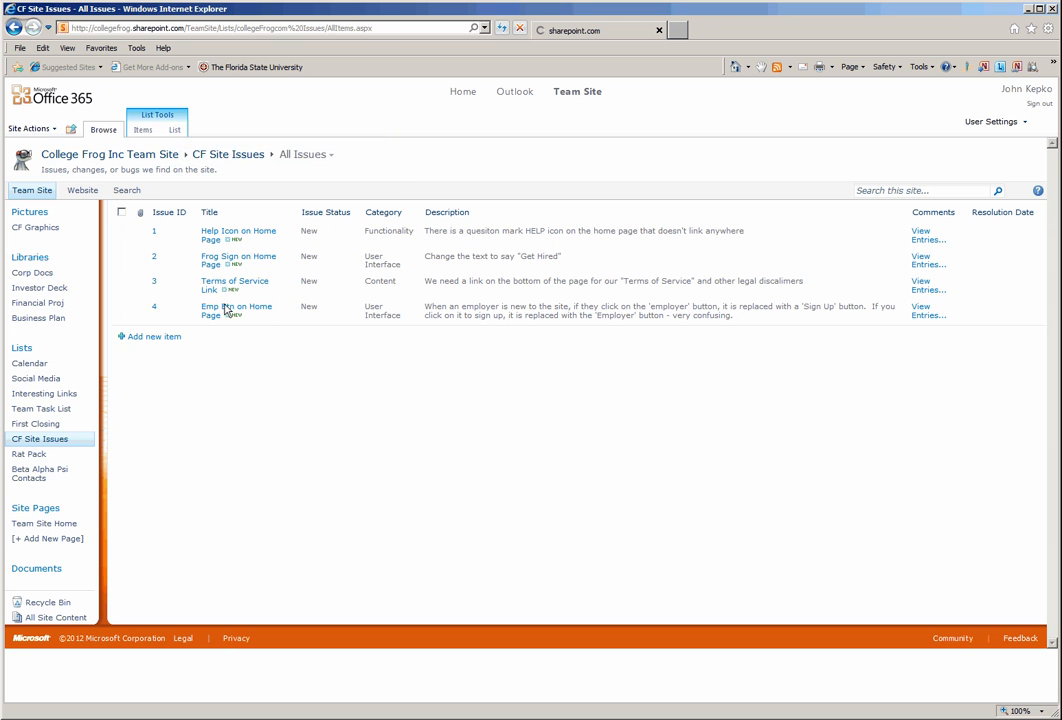
Step: Switch the CF Site Issues list to Datasheet View and locate the Export to Excel command
click(176, 131)
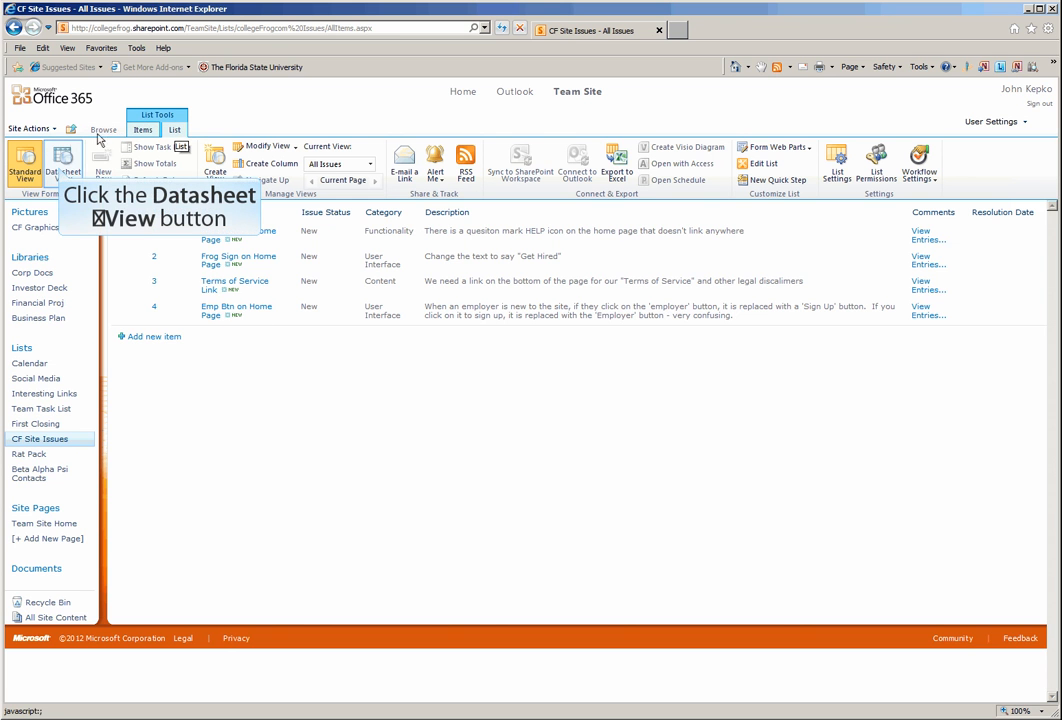
click(60, 172)
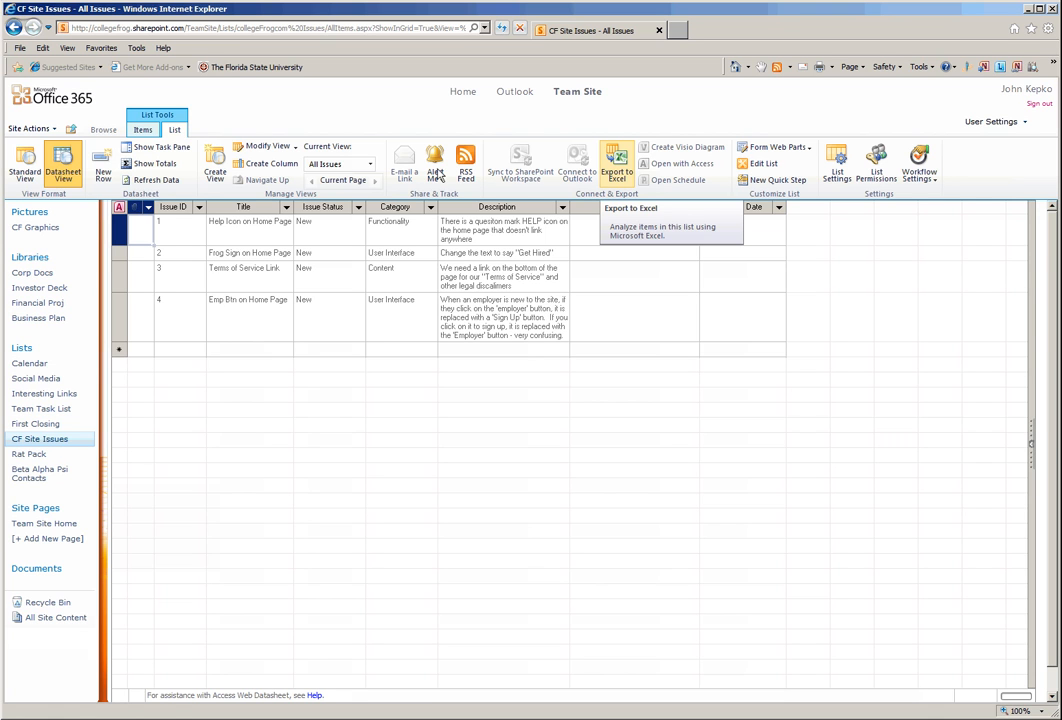
click(629, 186)
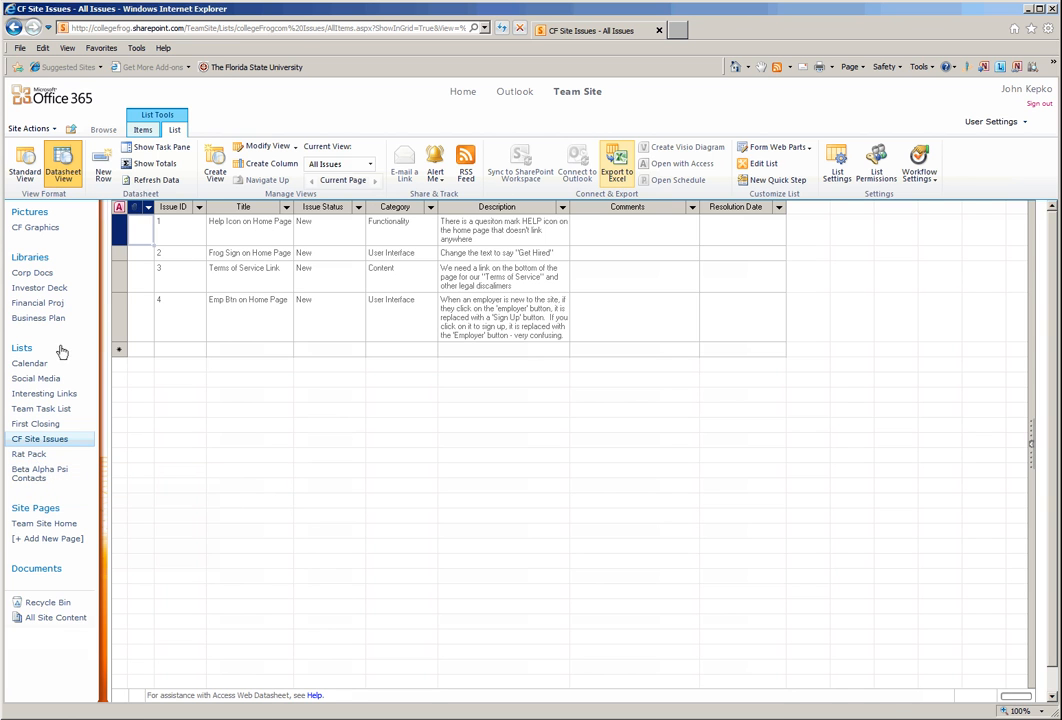
Step: Open the first contact in the Rat Pack list for editing, append "wants us to call him back" to the notes and save
click(29, 455)
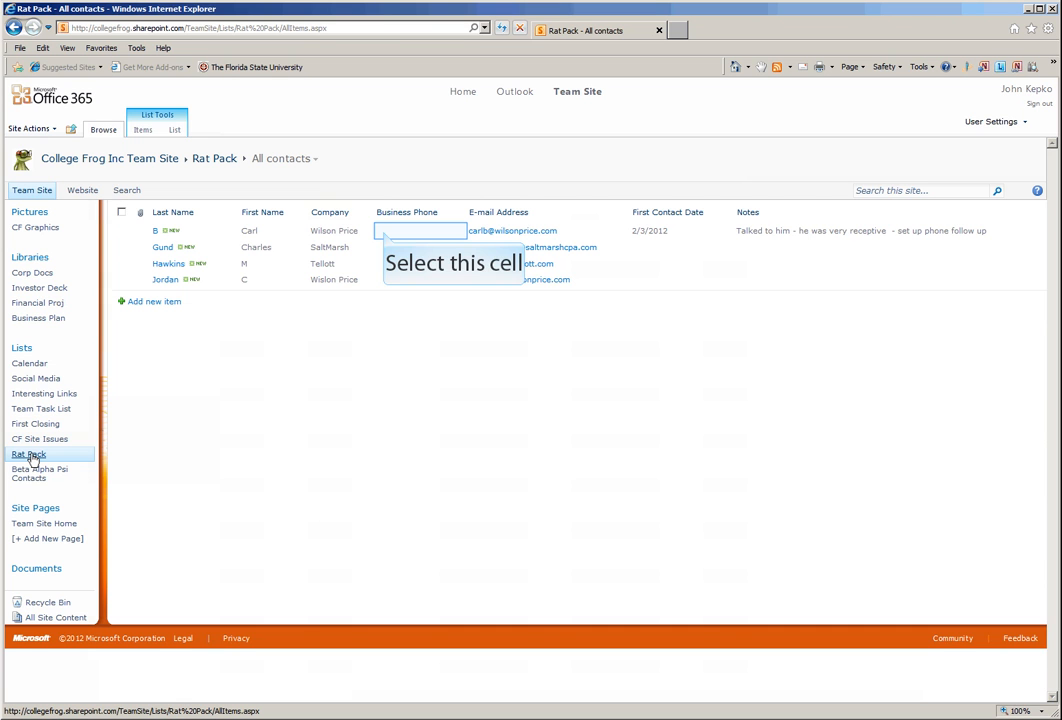
click(385, 236)
click(146, 172)
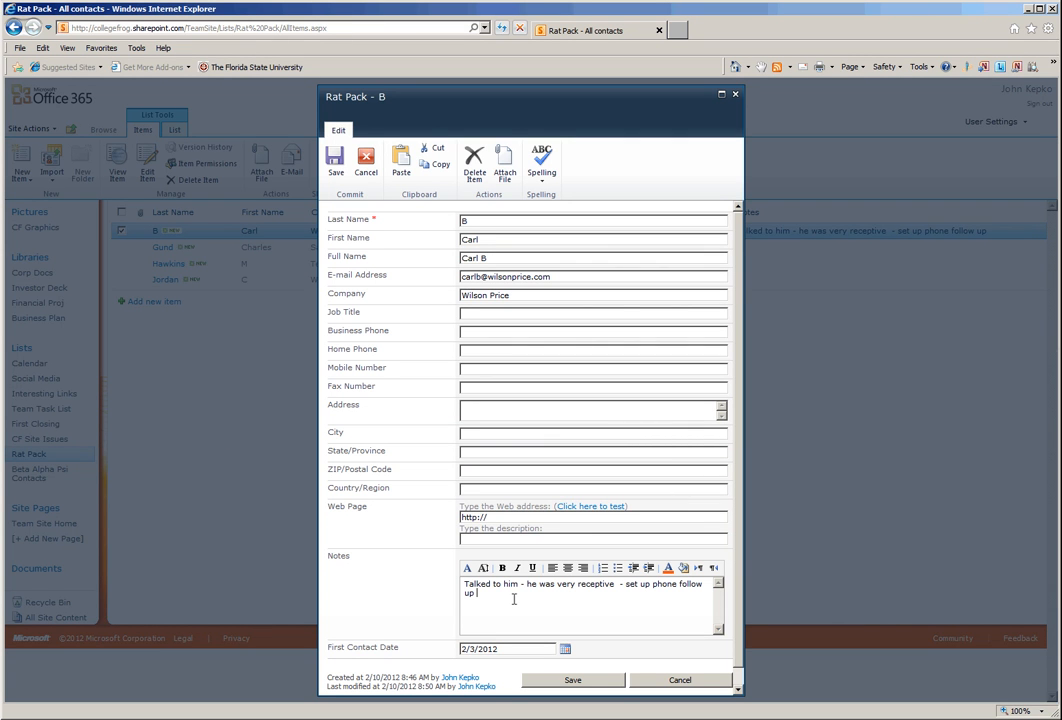
text(wants us to call him back)
drag(420, 543, 345, 216)
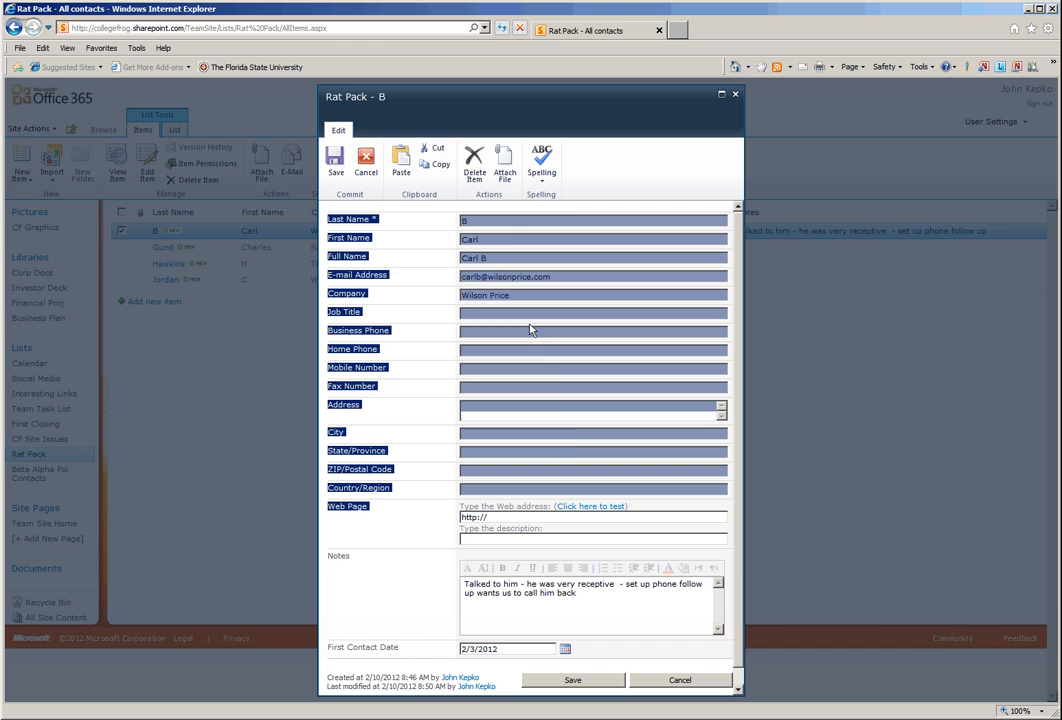
click(596, 686)
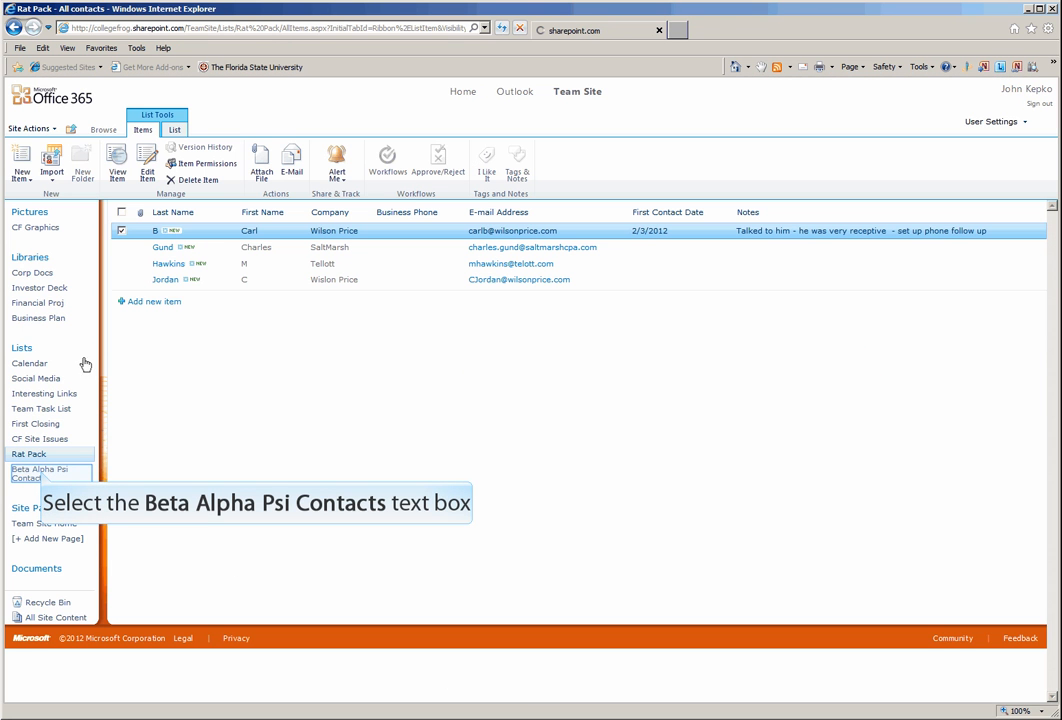
Step: Go to the Beta Alpha Psi Contacts list and view its blank new contact form
click(43, 476)
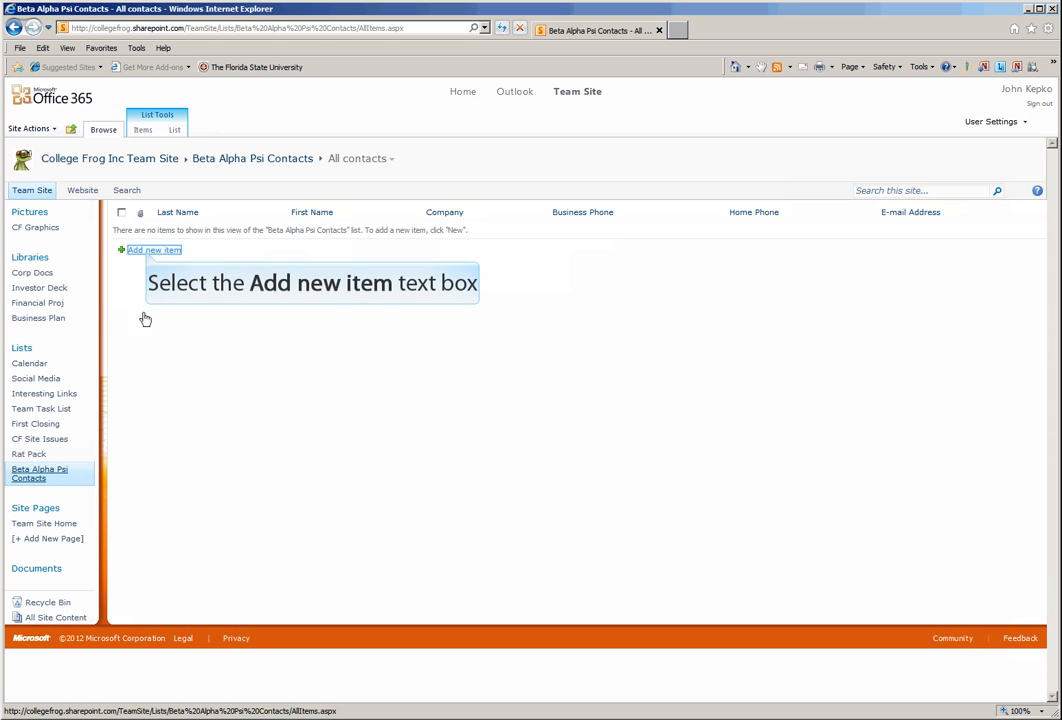
click(146, 251)
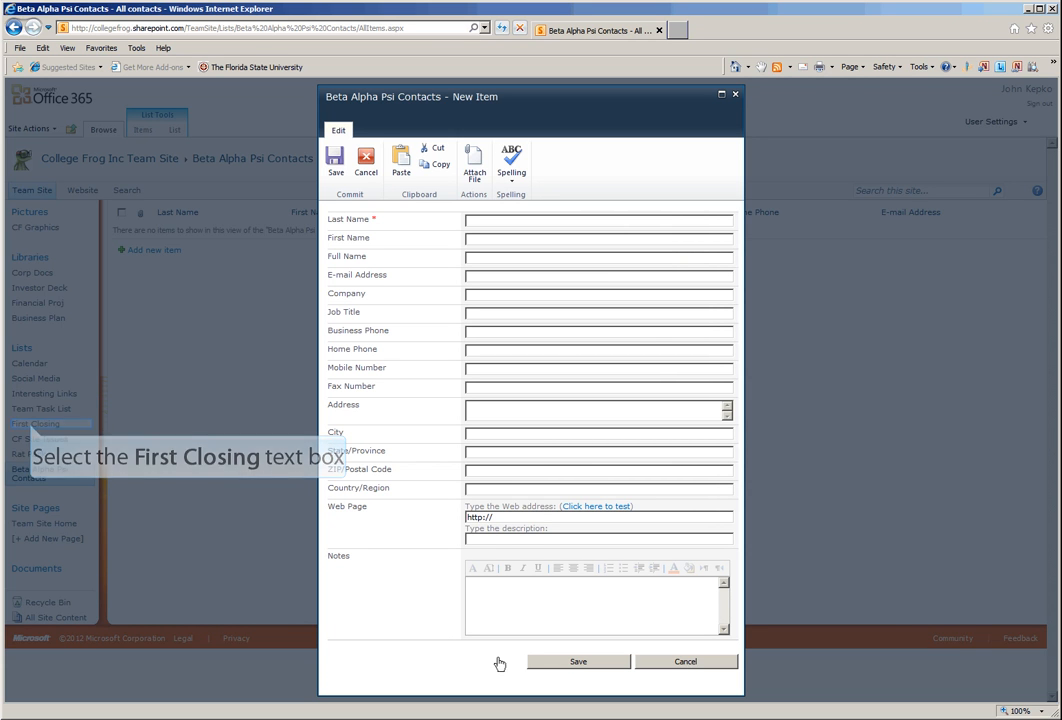
Step: Open the First Closing project tasks and add a task row titled "fsafdsafdsa" under the existing tasks
click(32, 426)
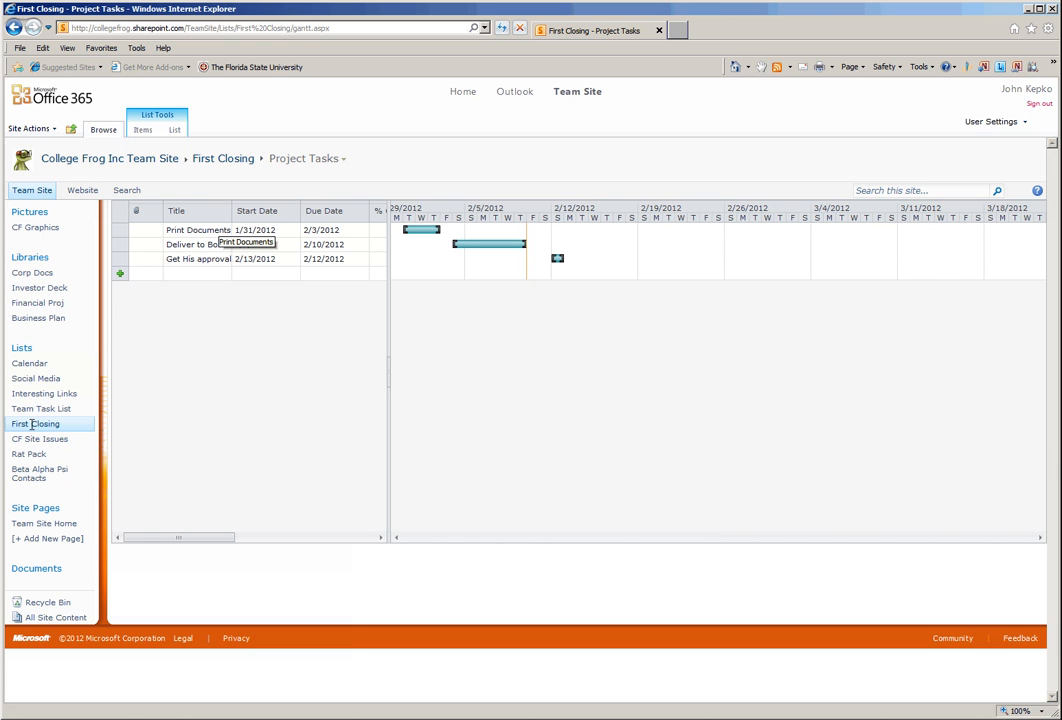
drag(170, 232, 358, 236)
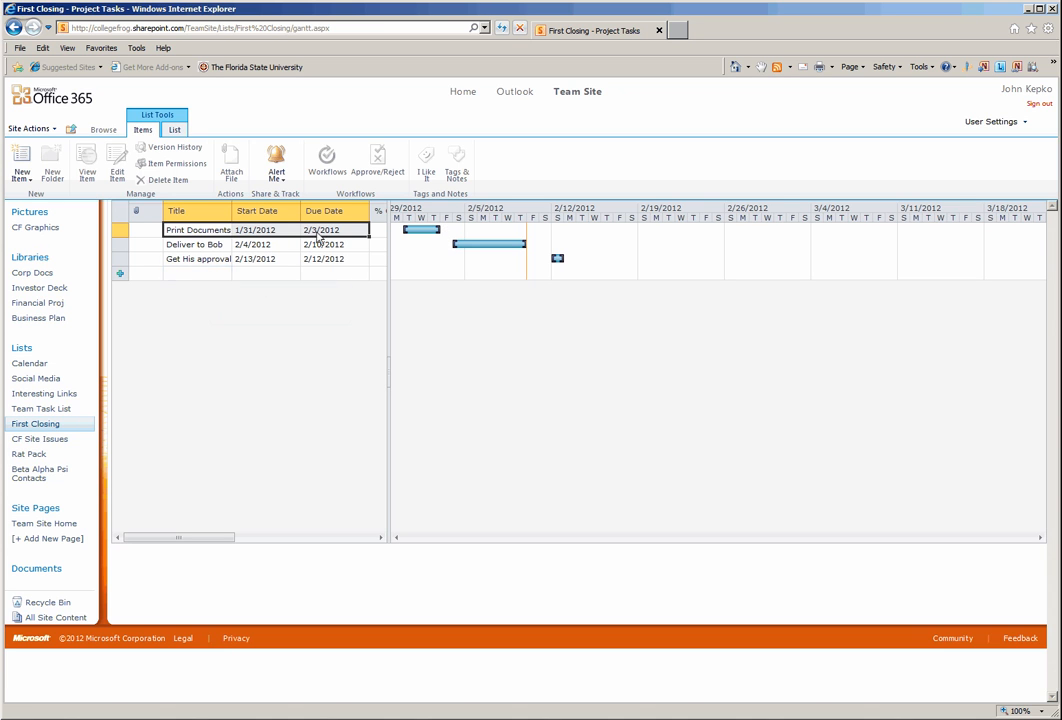
click(211, 275)
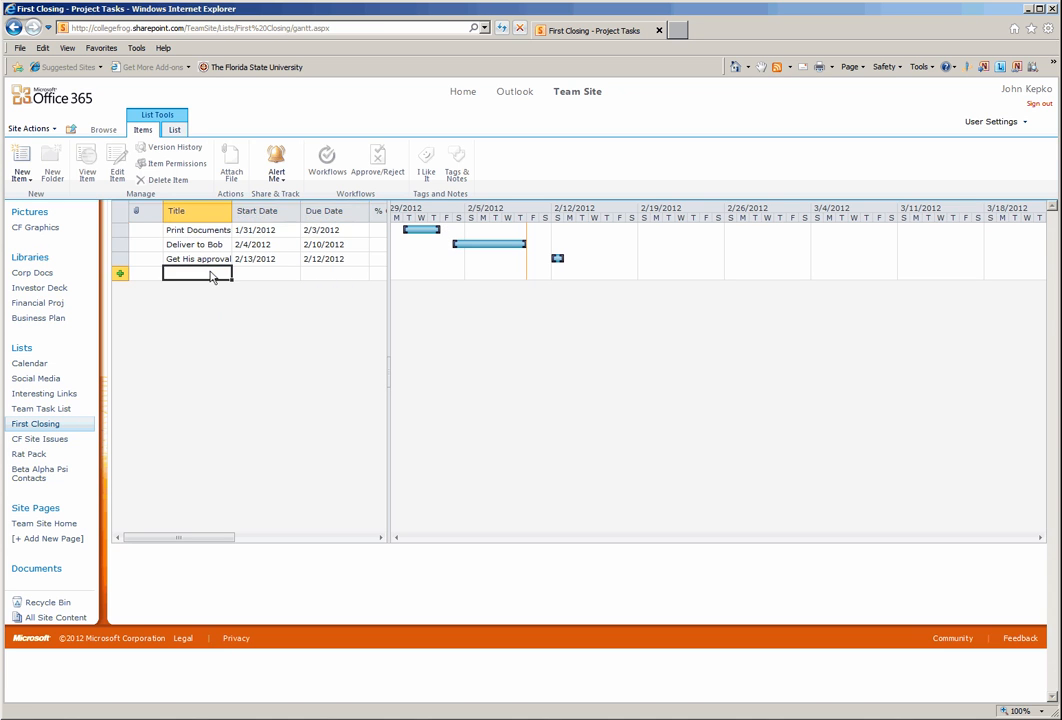
text(fsafdsafdsa)
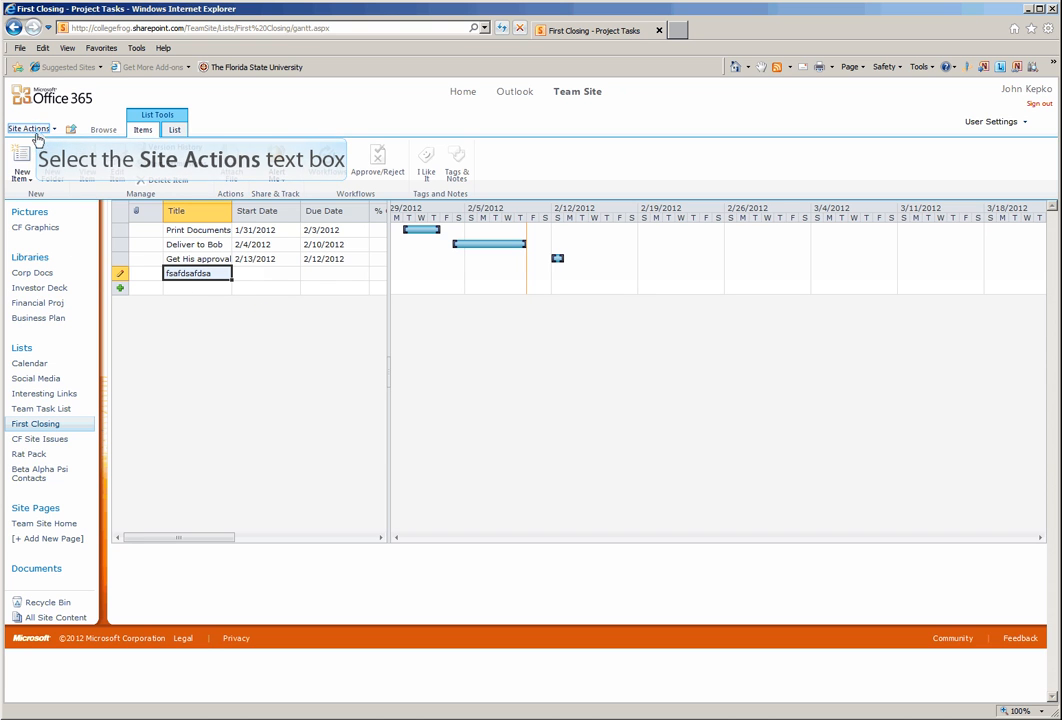
Step: Examine the installed list, library, page and site templates available for creation, including the Announcements list's additional options
click(37, 130)
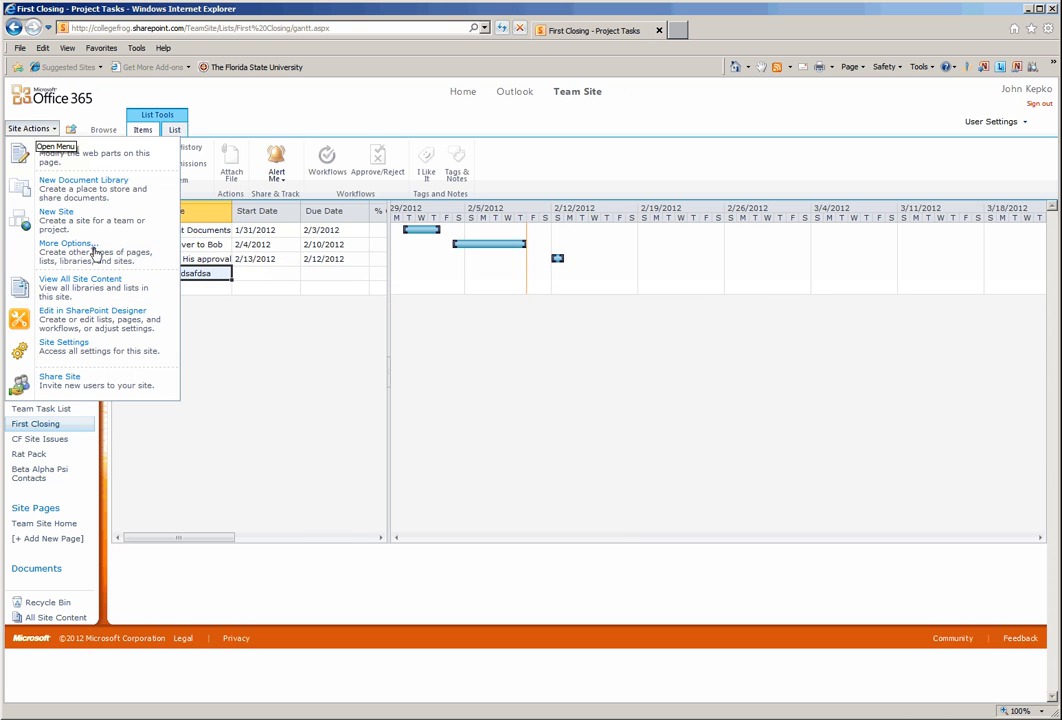
click(96, 253)
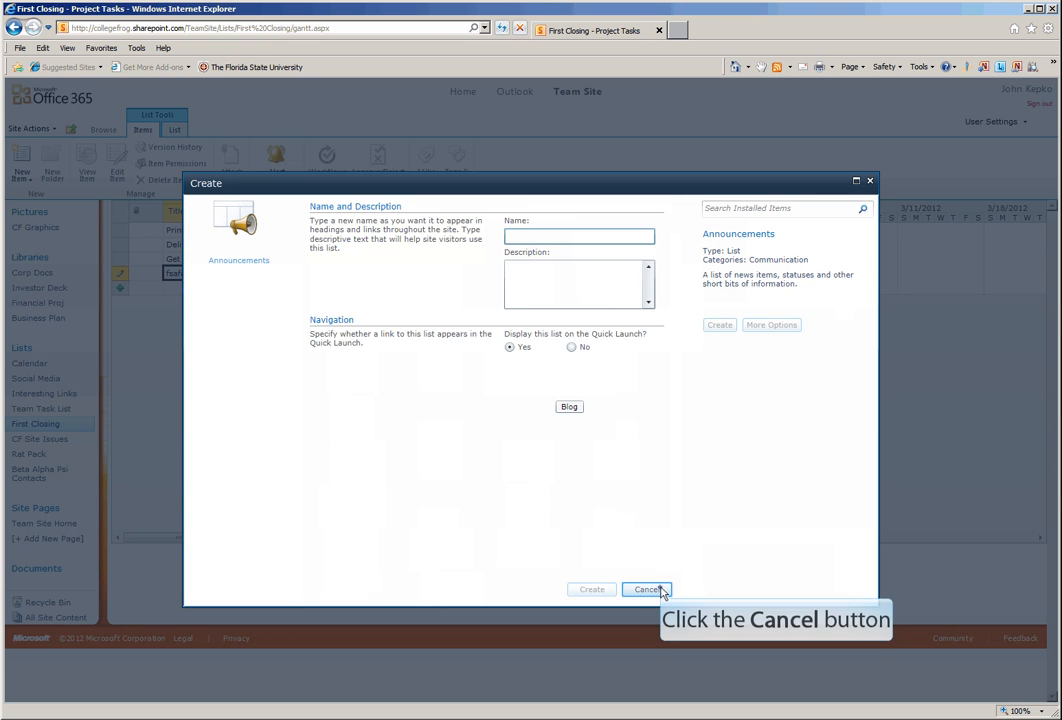
click(647, 589)
drag(675, 351, 678, 383)
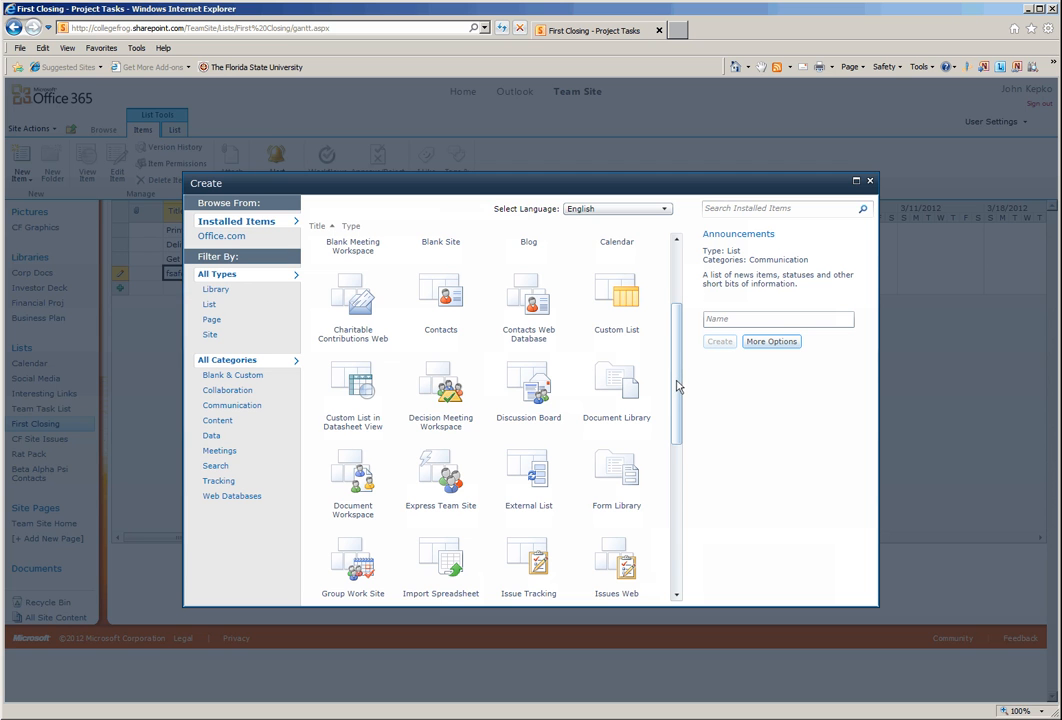
drag(677, 404, 678, 473)
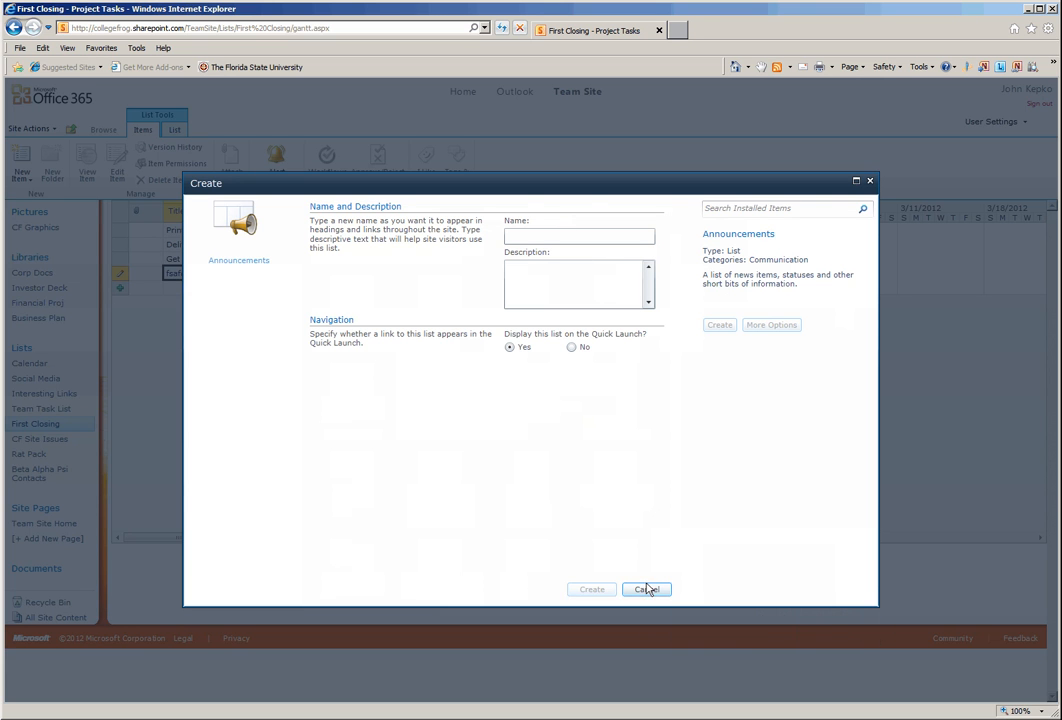
click(646, 591)
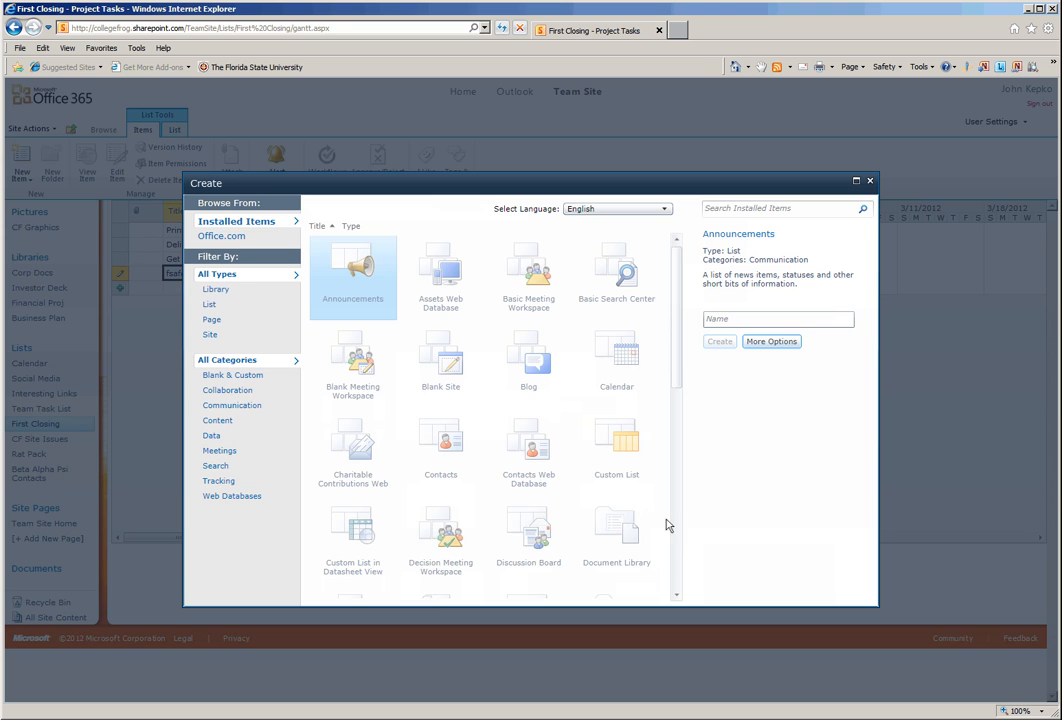
drag(675, 322, 679, 527)
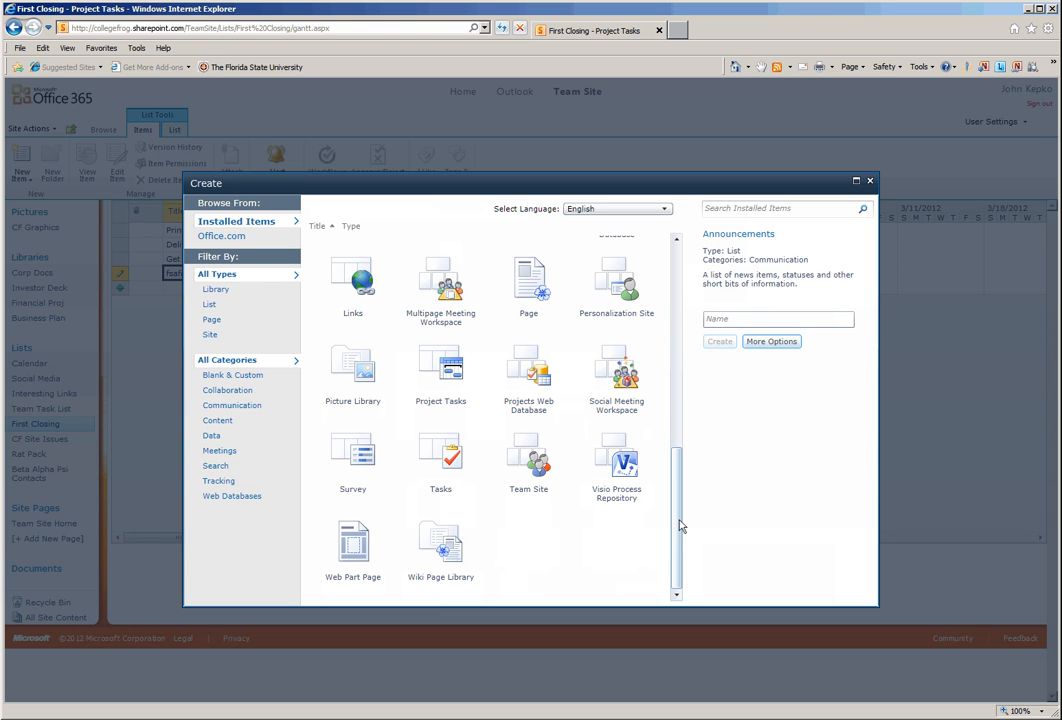
drag(680, 484, 678, 394)
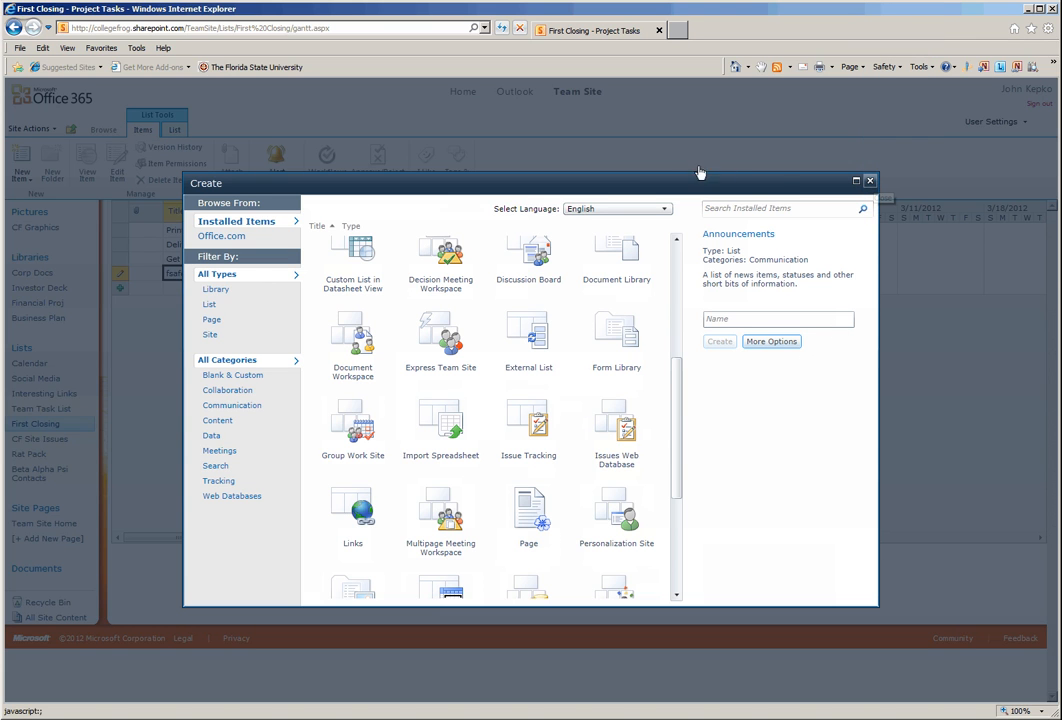
Step: Return to the team site home page, discarding the unsaved changes in the First Closing project tasks
click(575, 92)
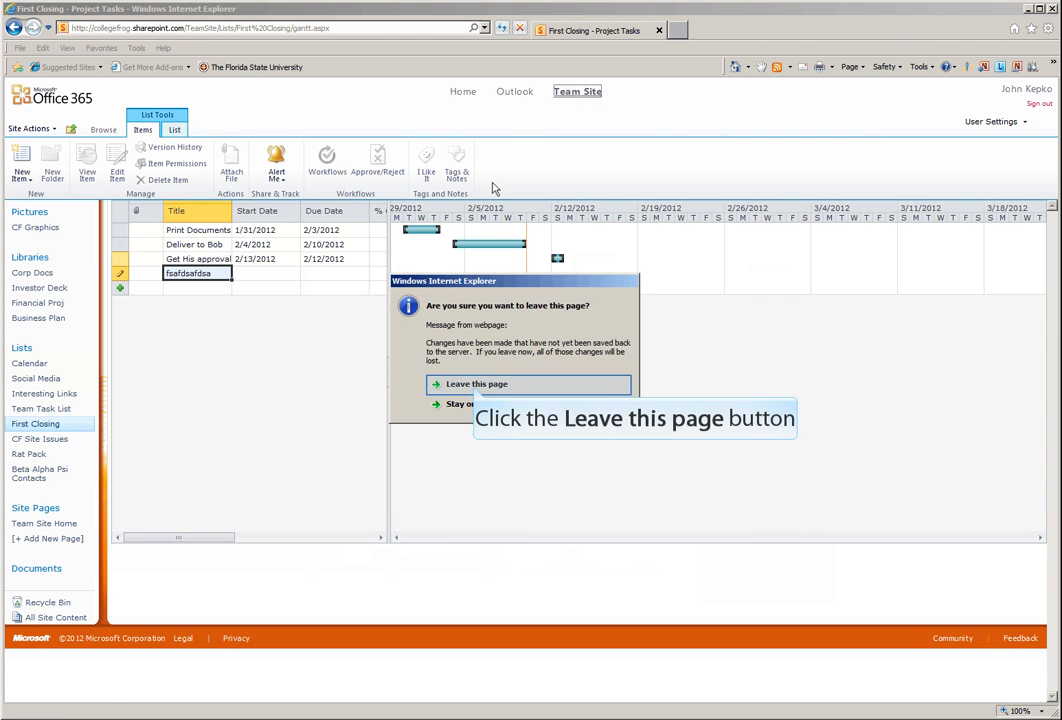
click(398, 386)
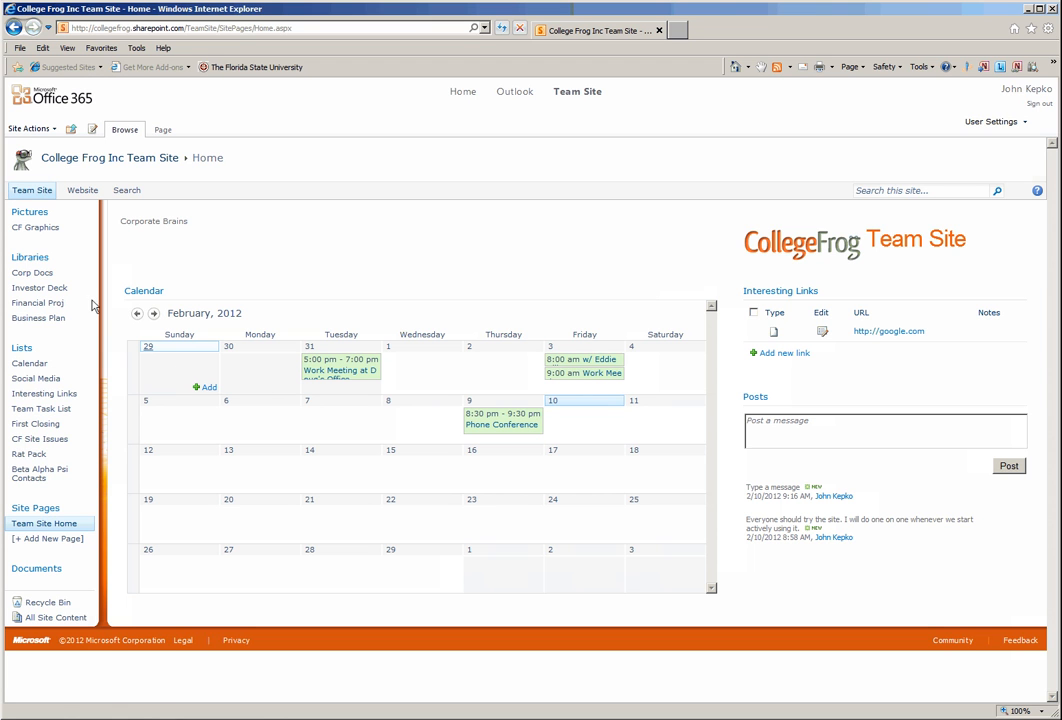
drag(14, 256, 71, 562)
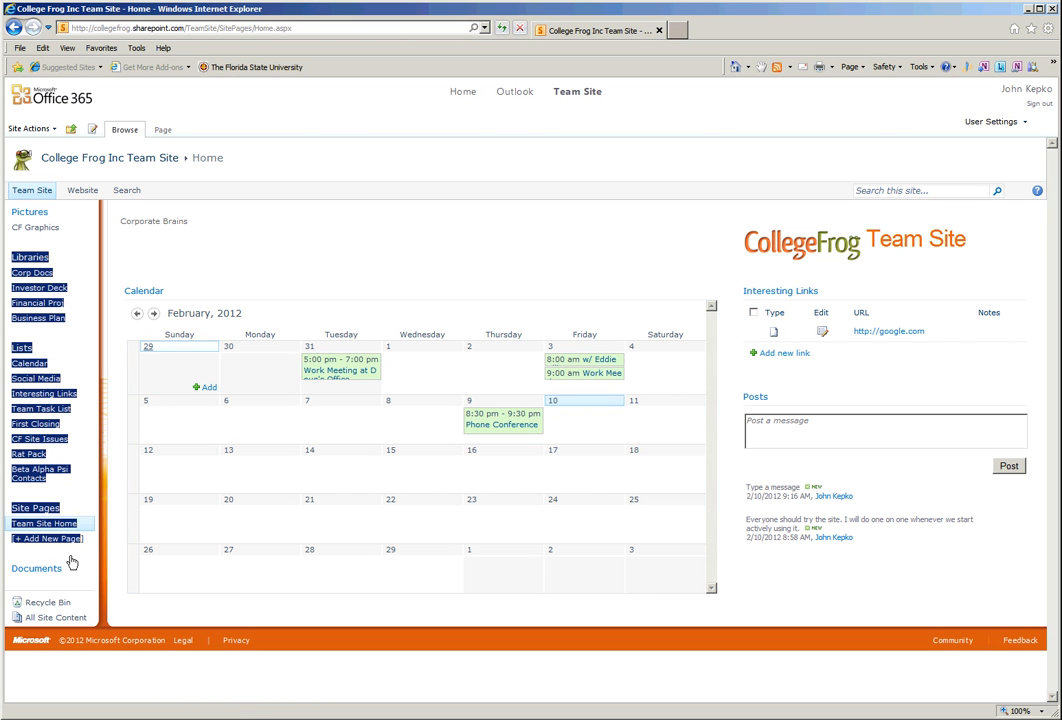
click(80, 247)
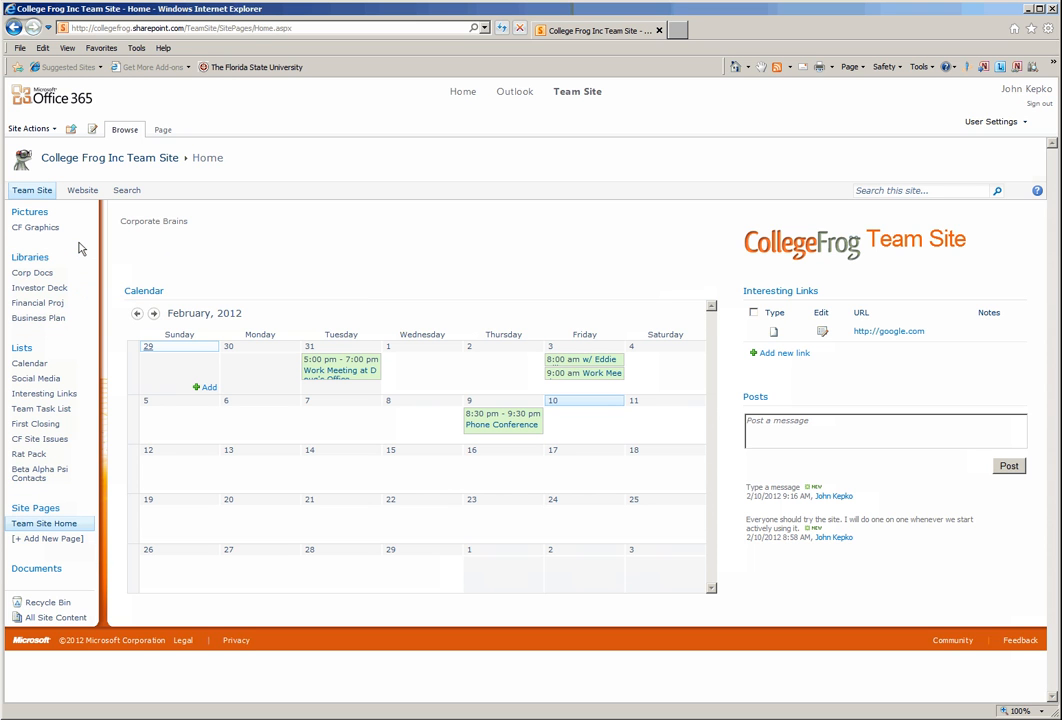